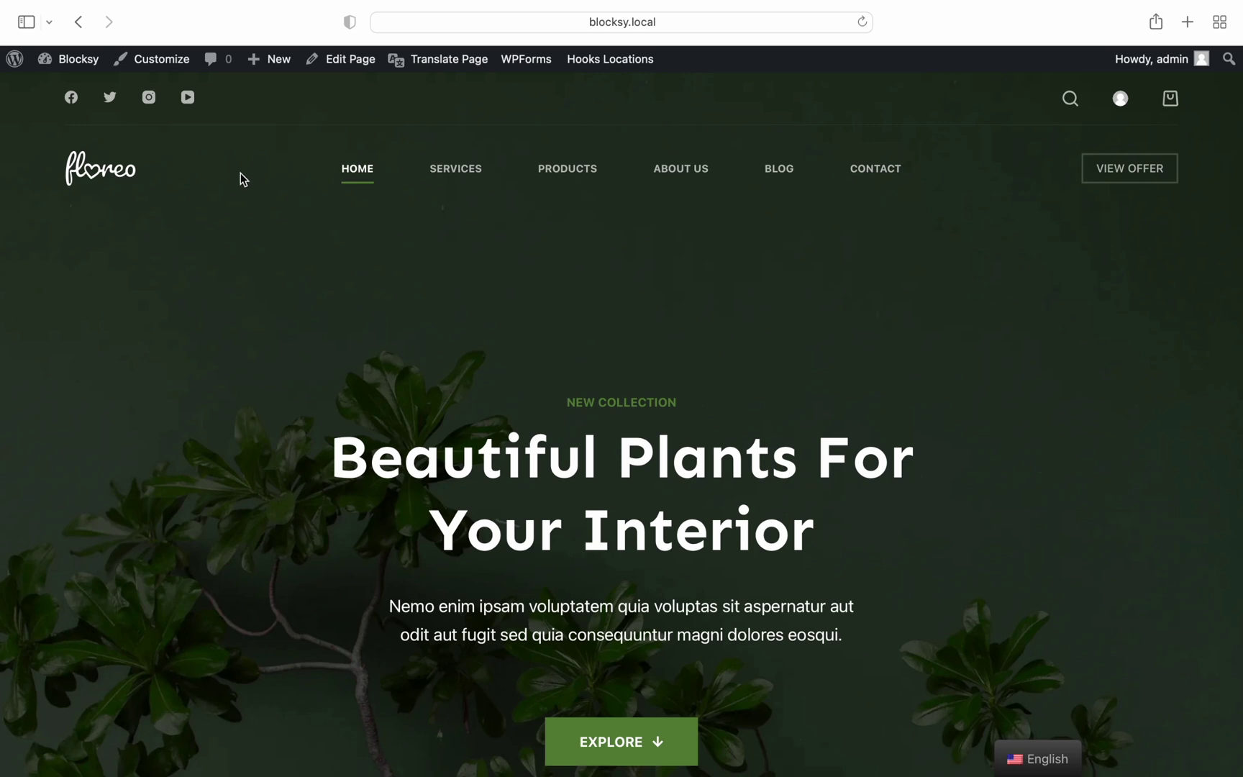
Open the Customizer from the admin toolbar on the Floreo home page.
left_click(176, 75)
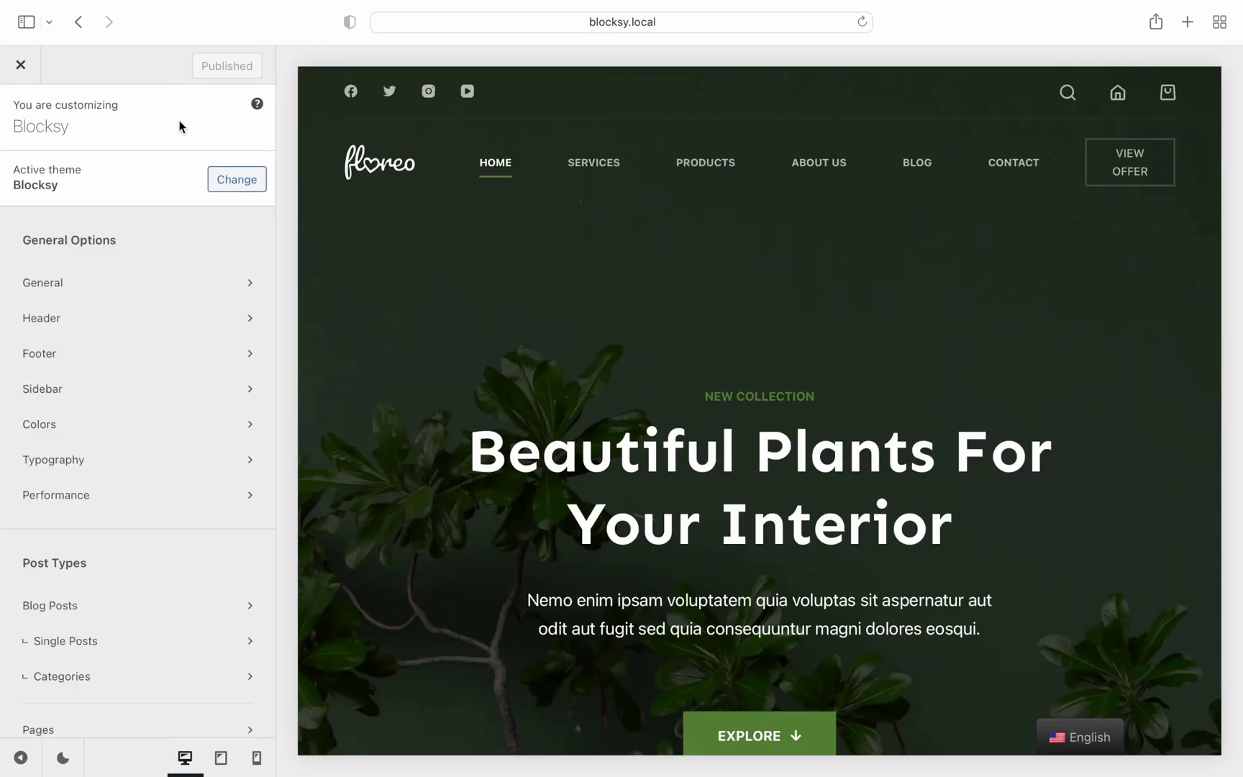
Open the Header builder and the Account element's Logged out State settings.
left_click(212, 320)
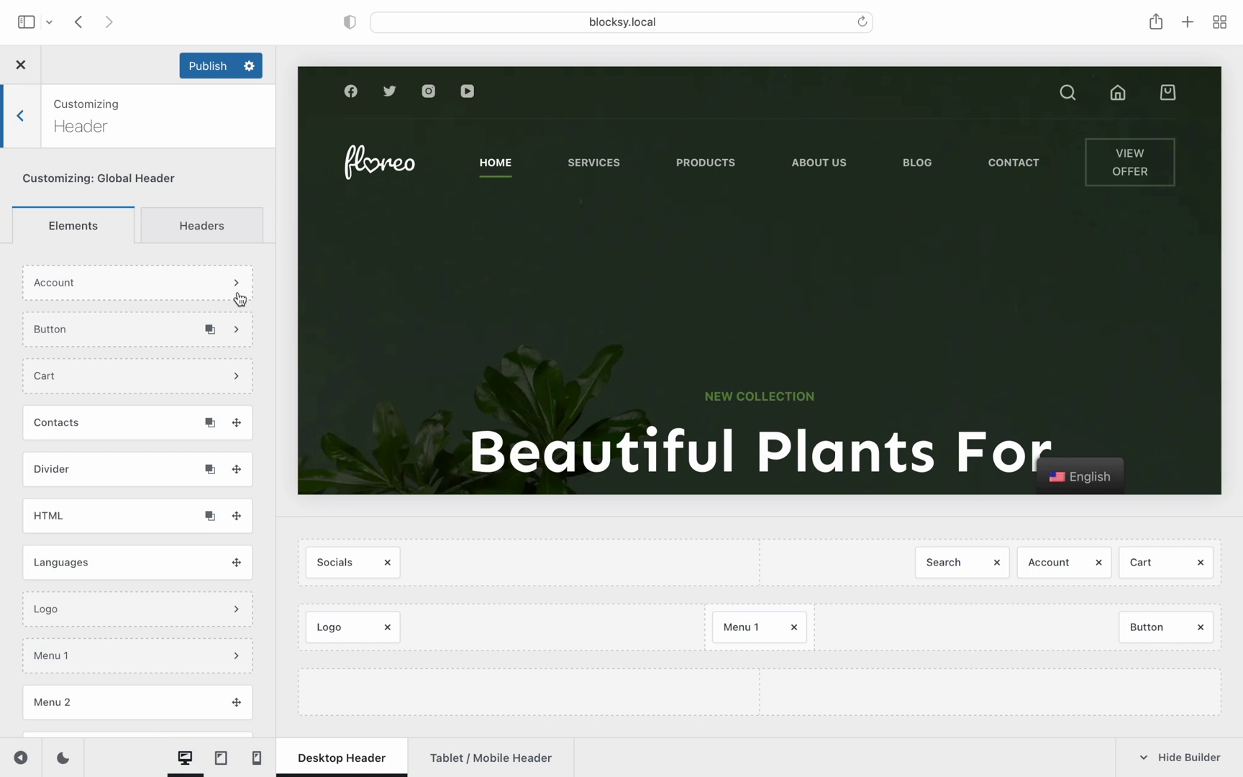
left_click(239, 299)
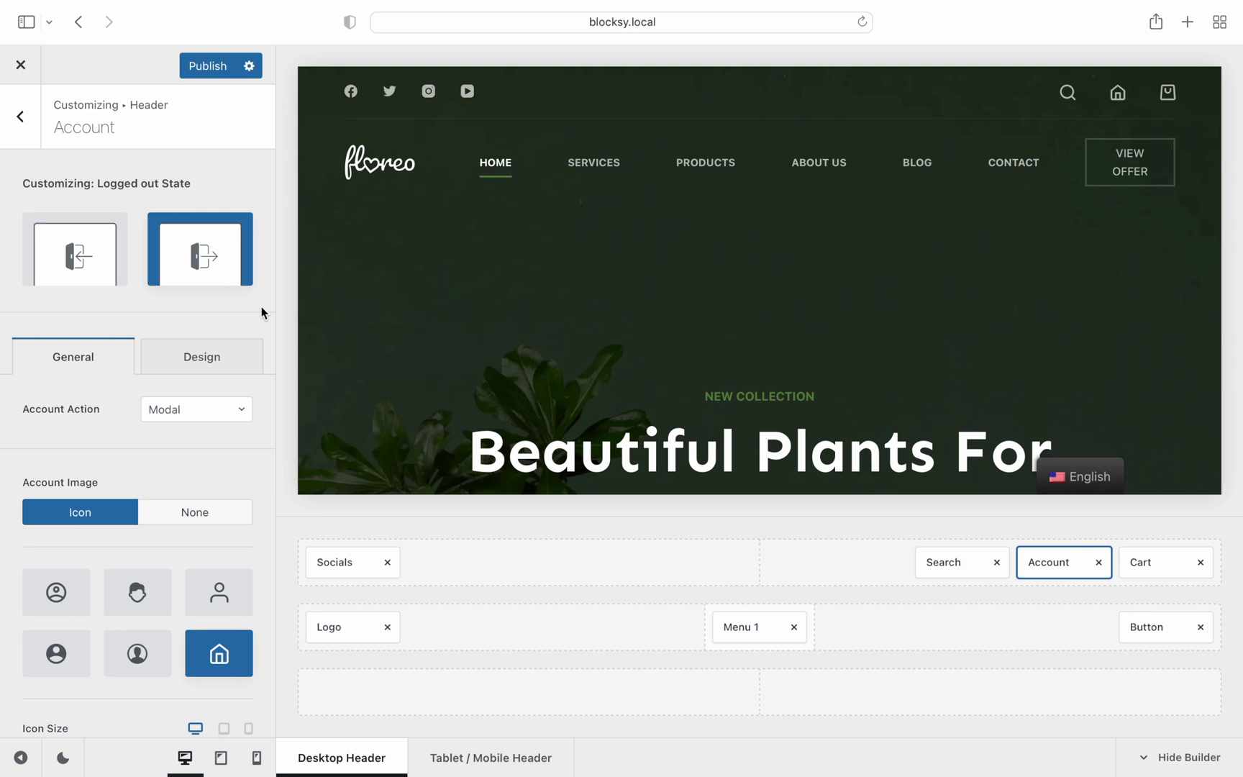
left_click(241, 419)
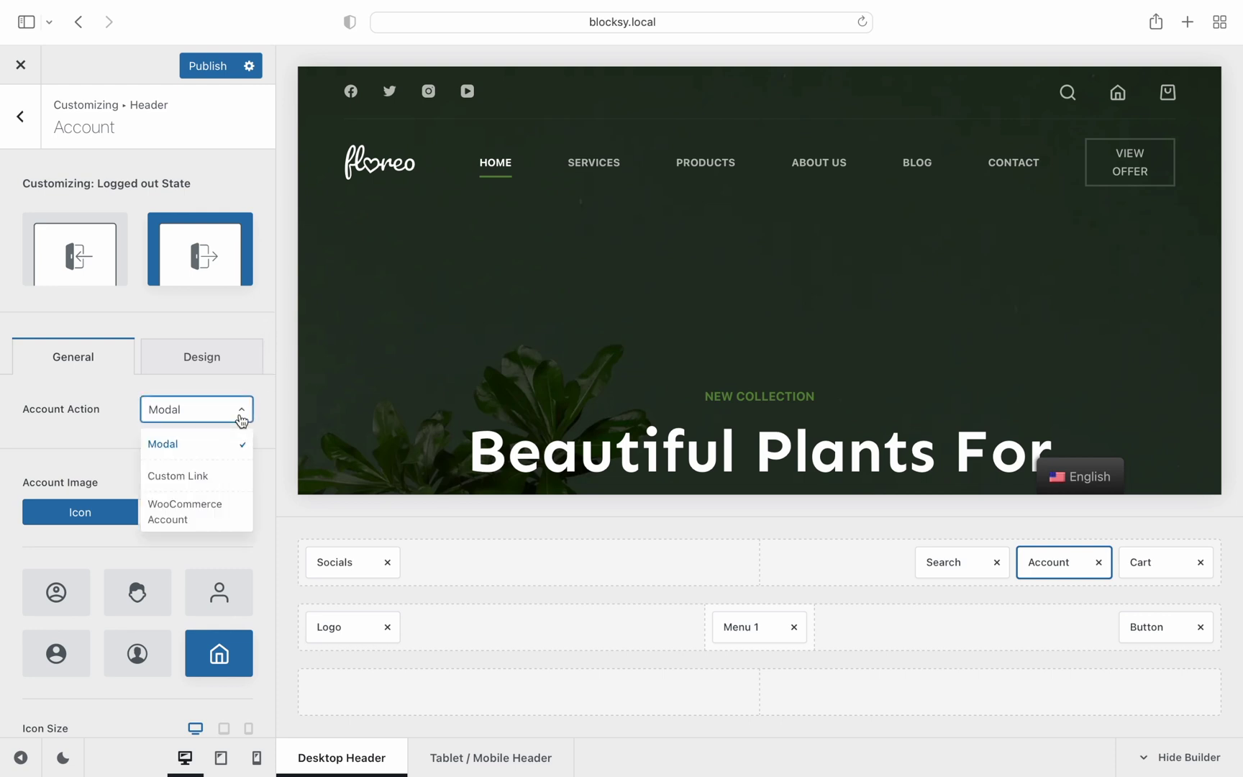
left_click(241, 414)
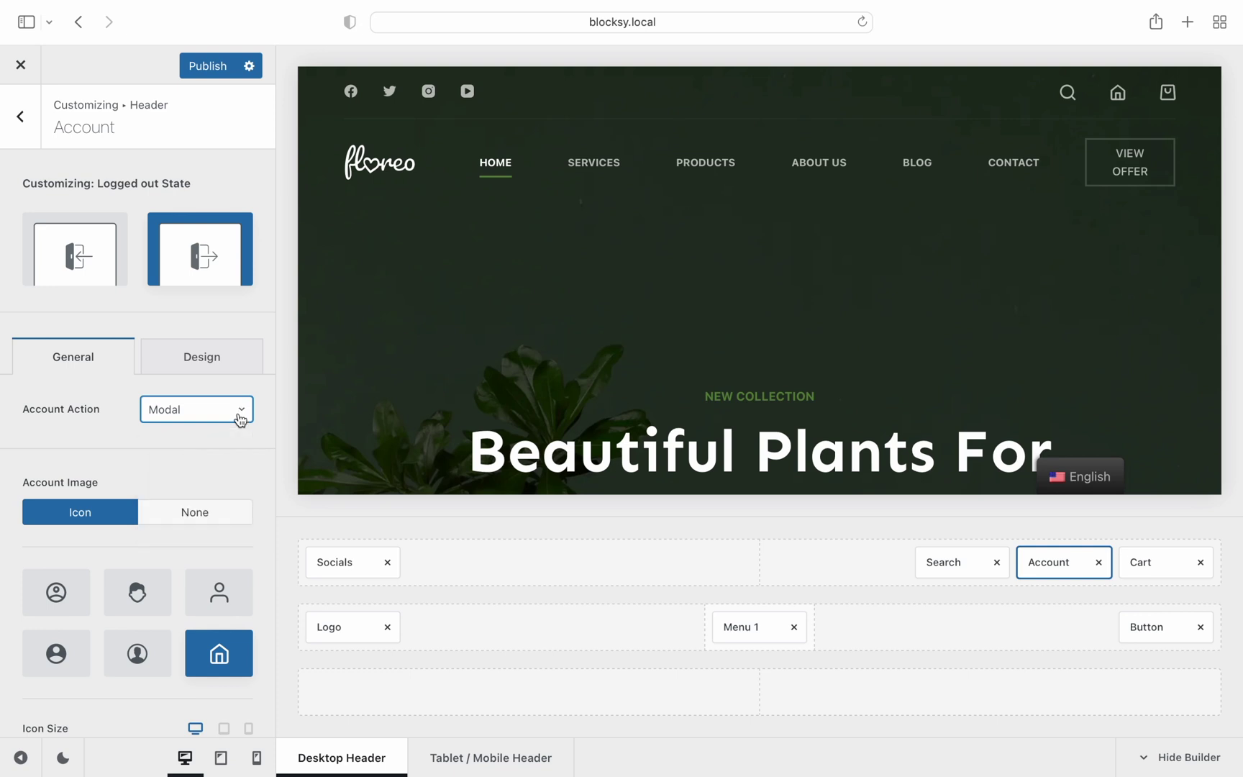
left_click(84, 273)
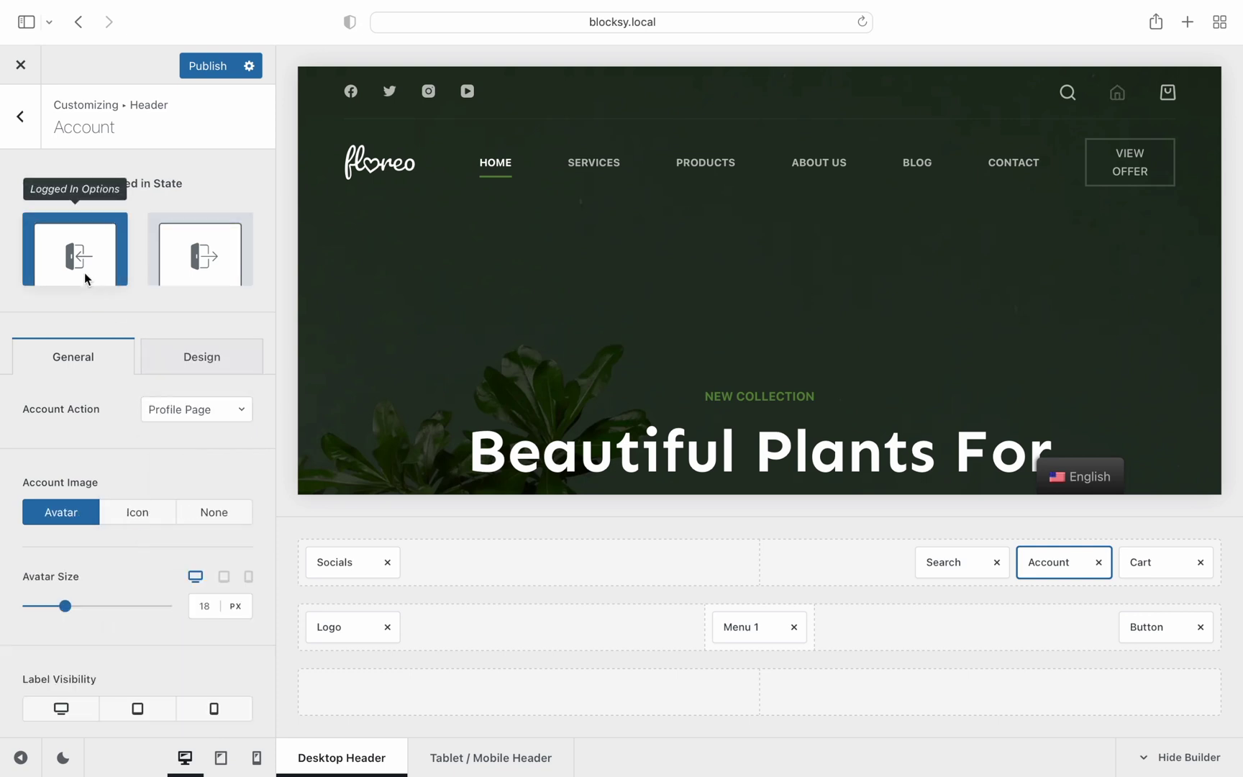
left_click(238, 413)
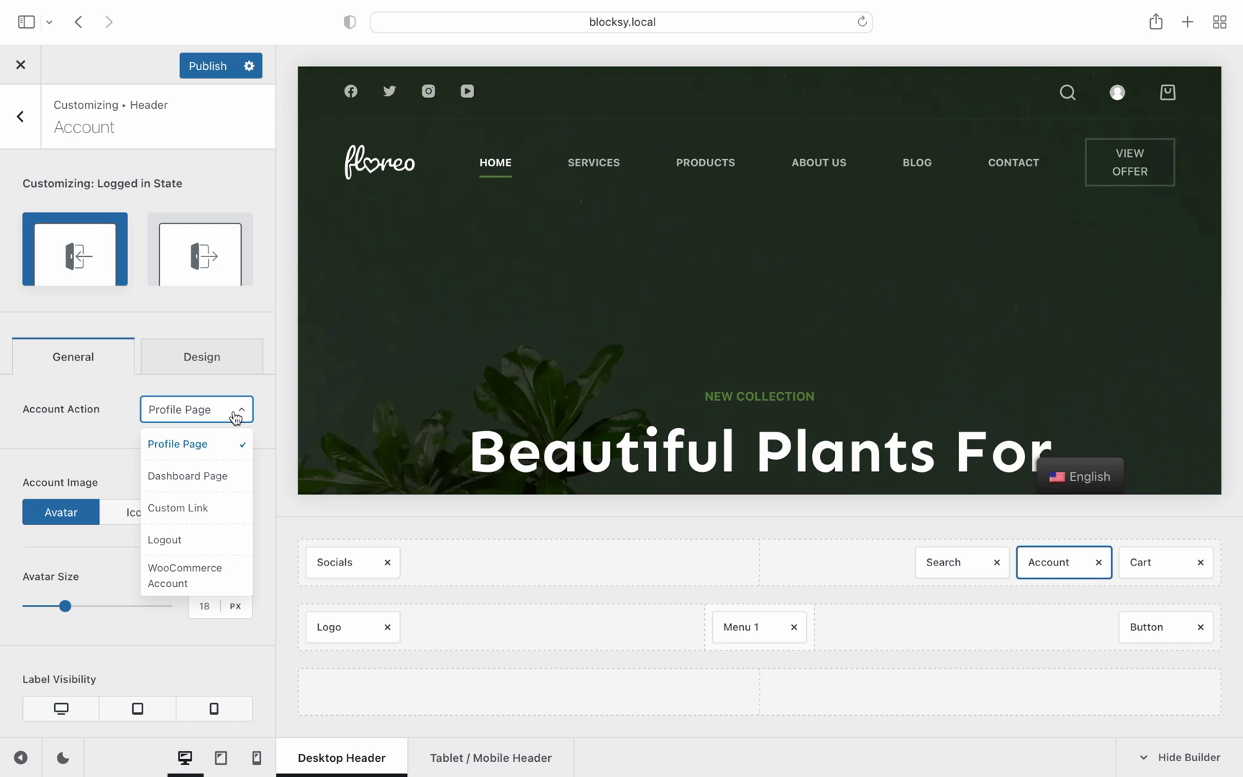
left_click(235, 417)
scroll(216, 471, "down", 2)
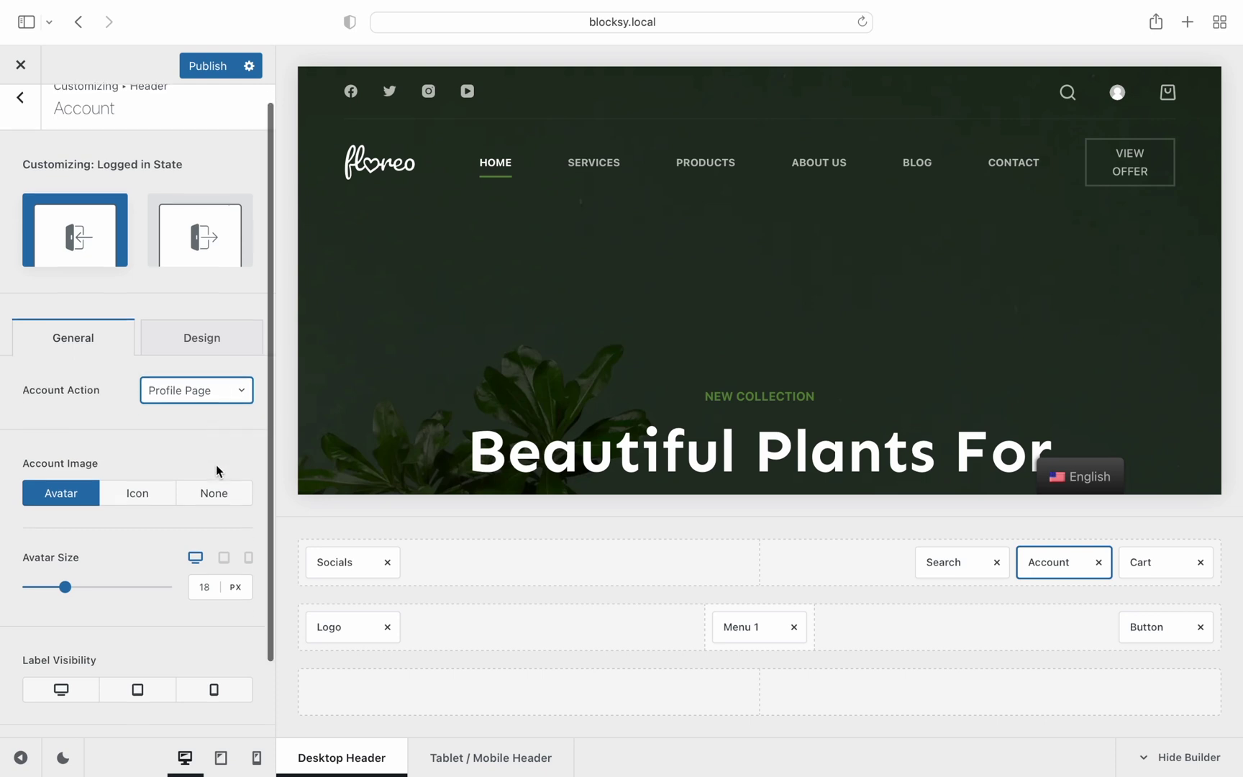
scroll(216, 471, "down", 3)
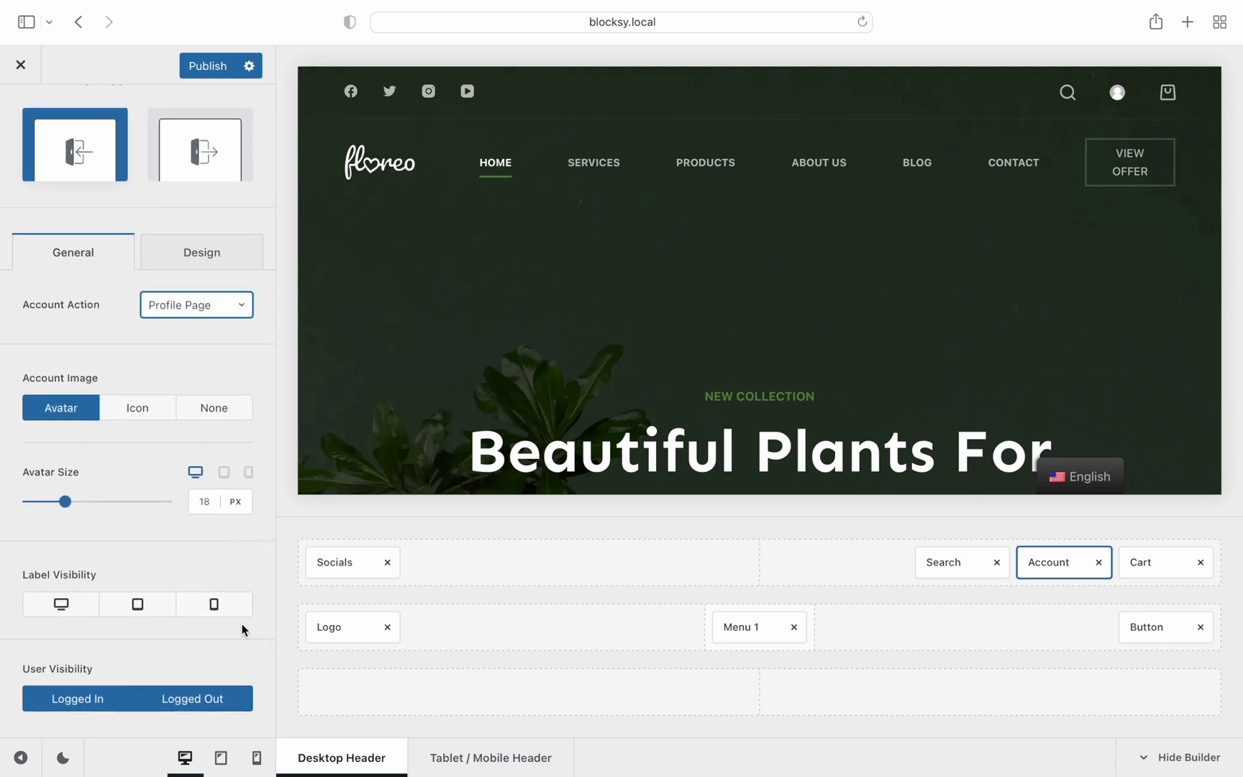
left_click(222, 266)
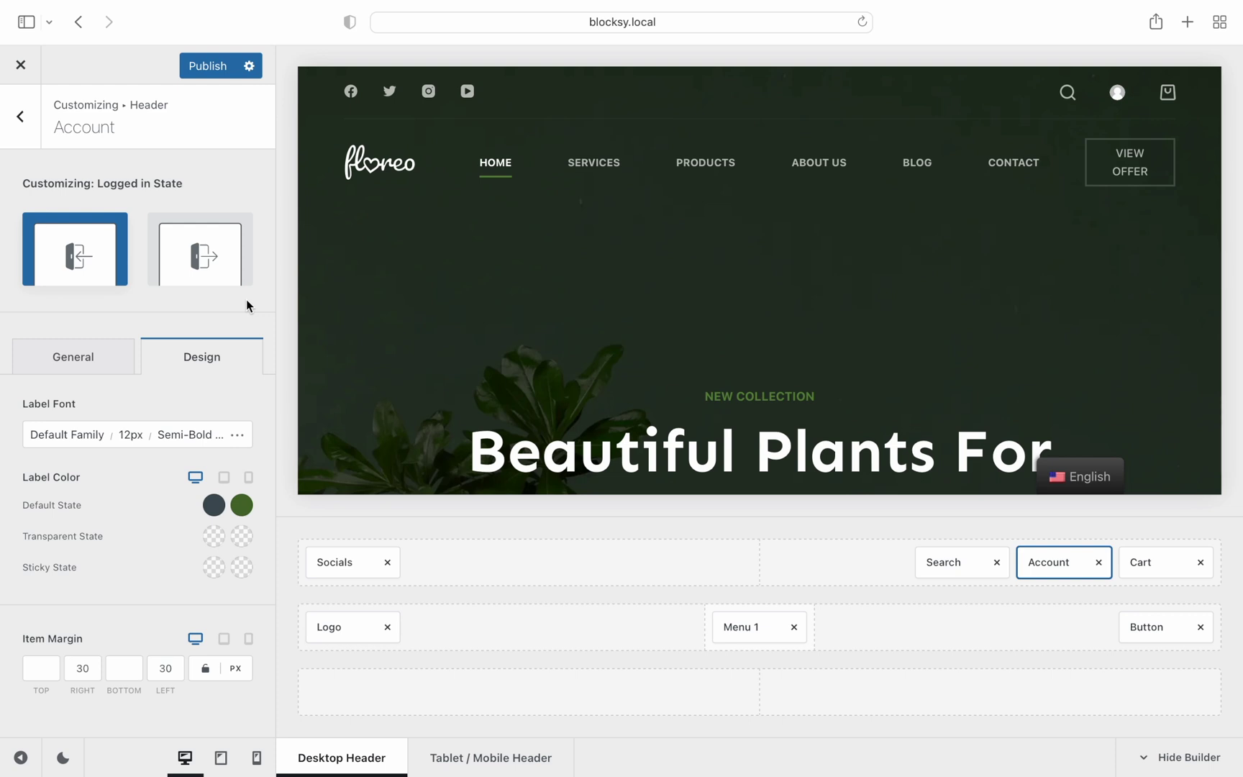
left_click(22, 117)
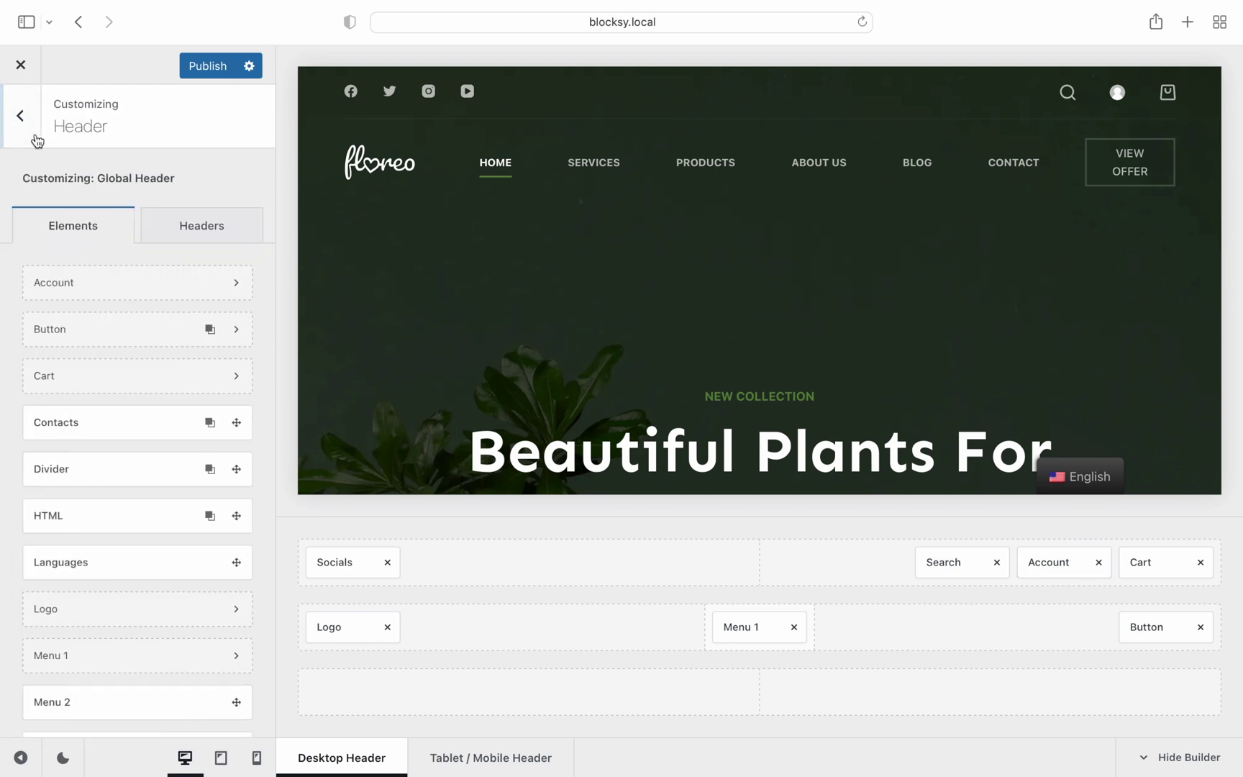
left_click(244, 343)
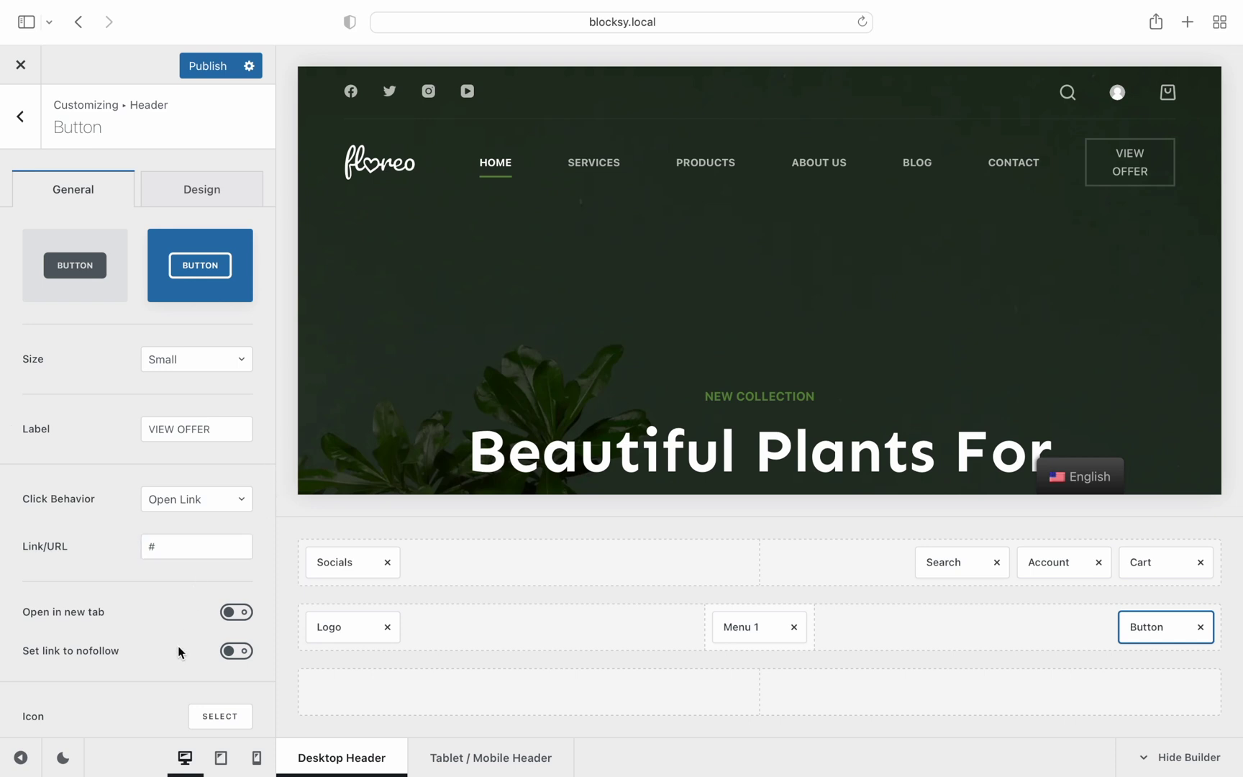
scroll(180, 651, "down", 5)
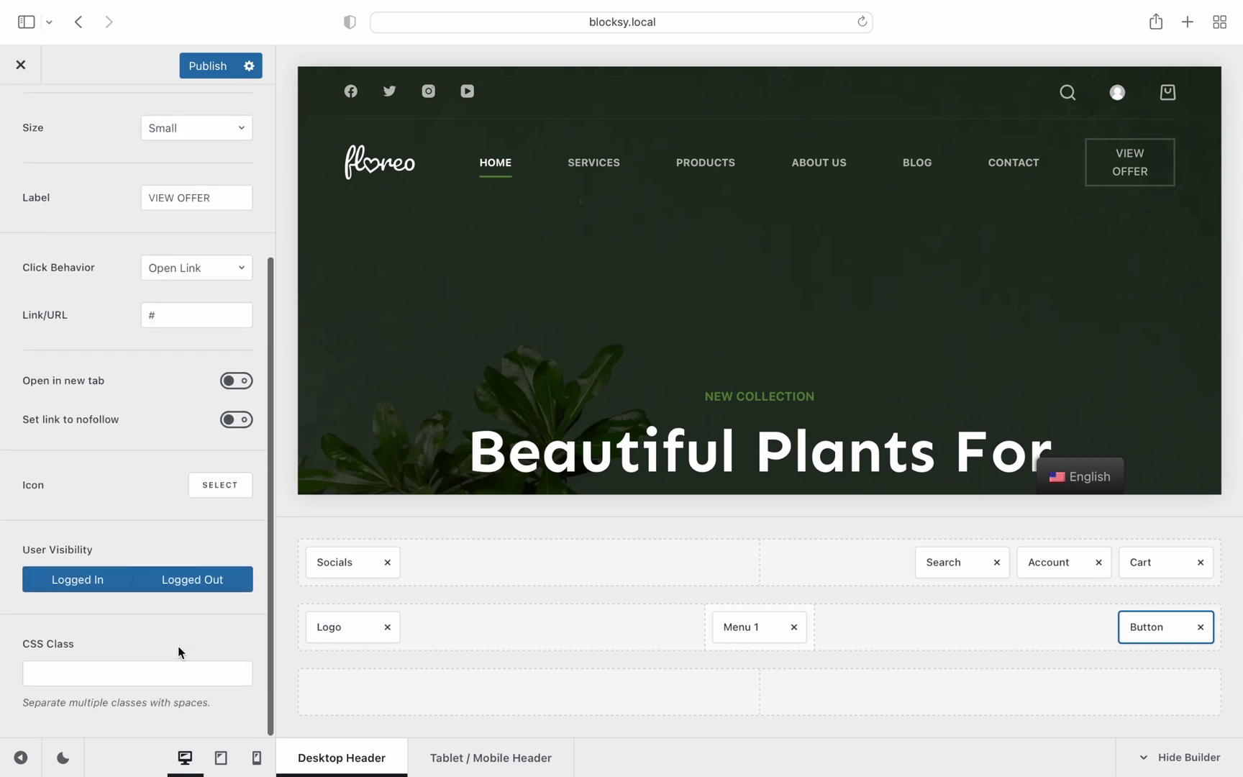
left_click(222, 674)
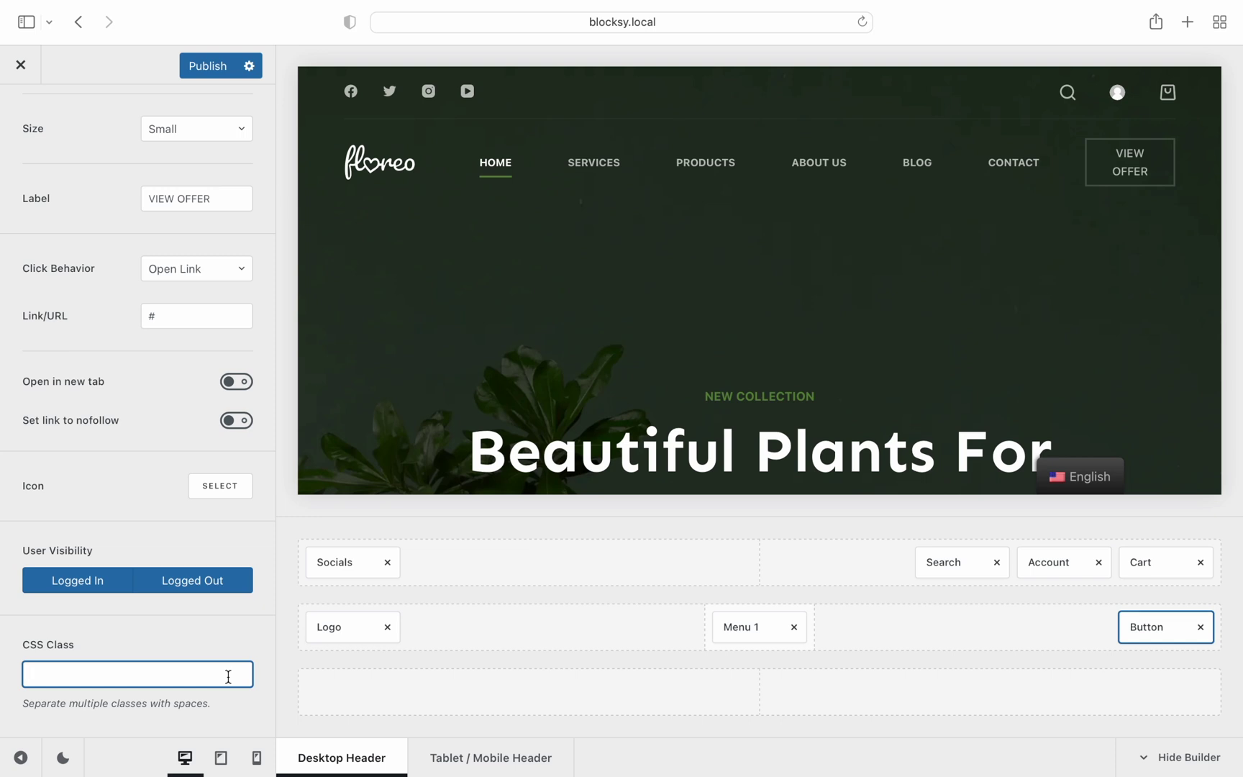
left_click(240, 273)
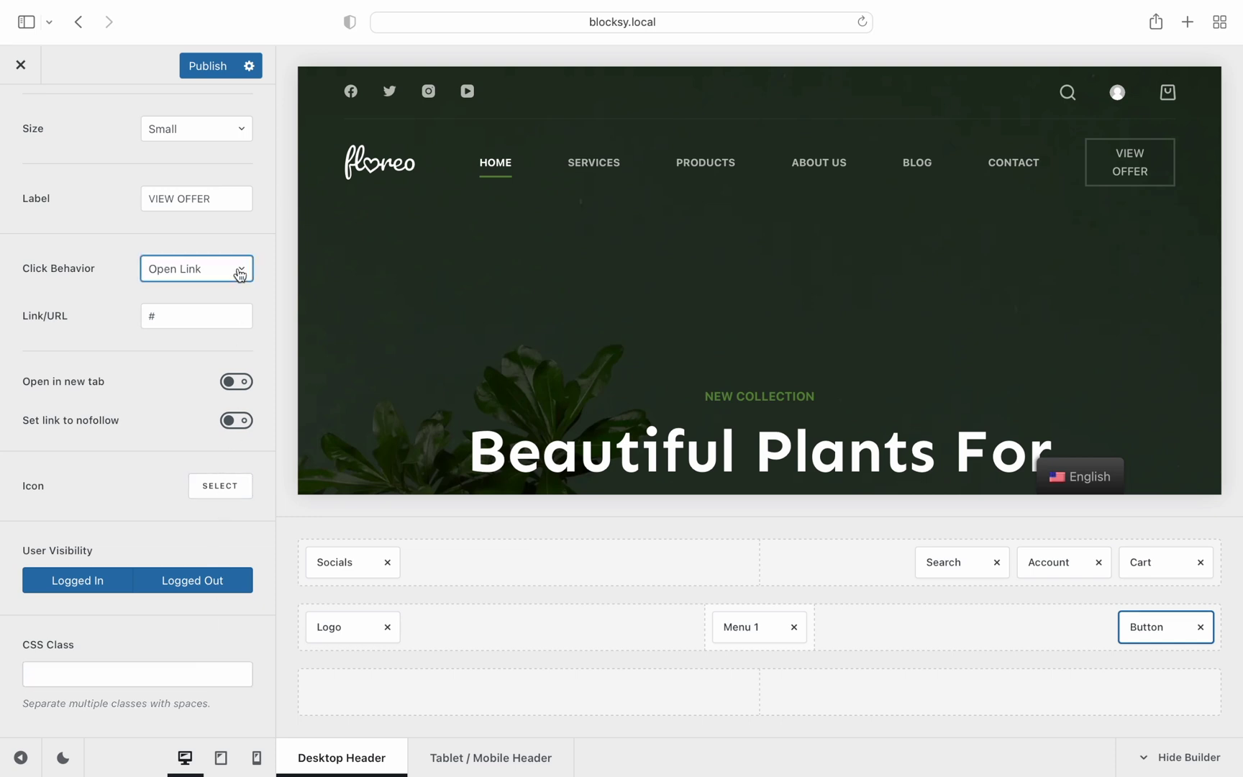
left_click(260, 334)
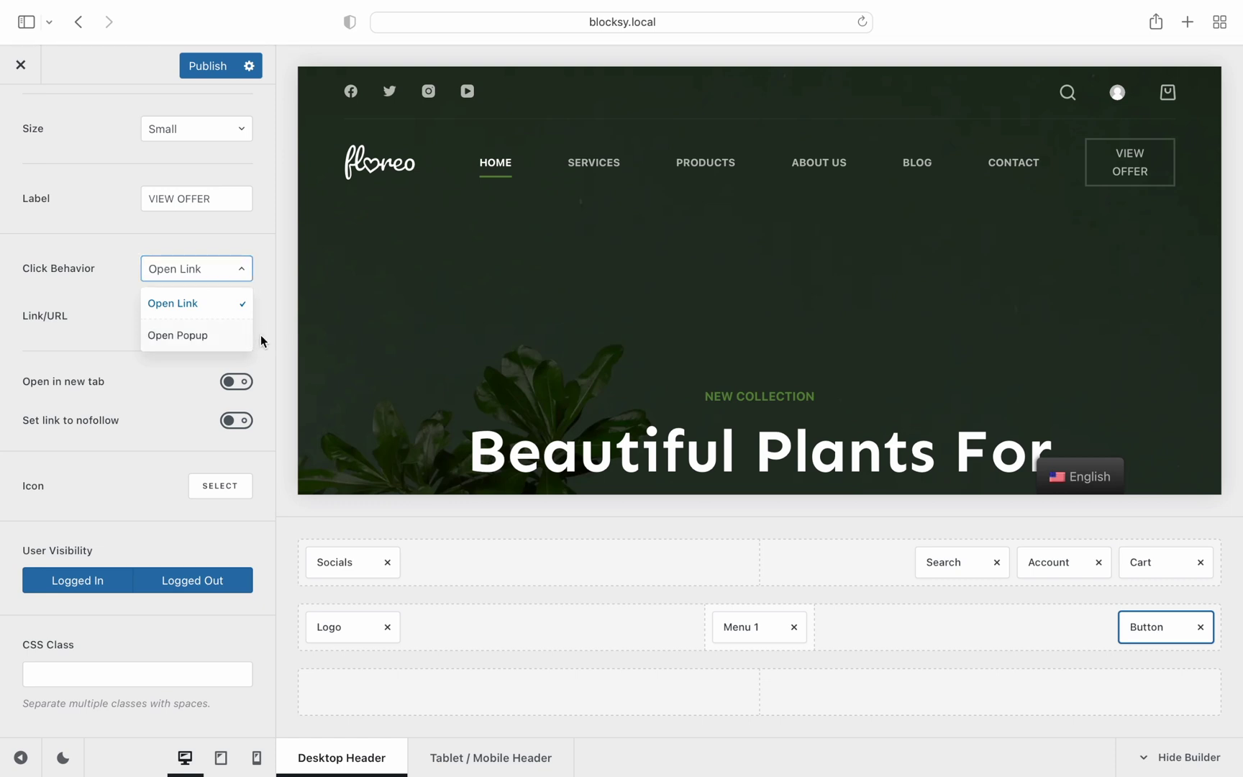
scroll(81, 230, "up", 5)
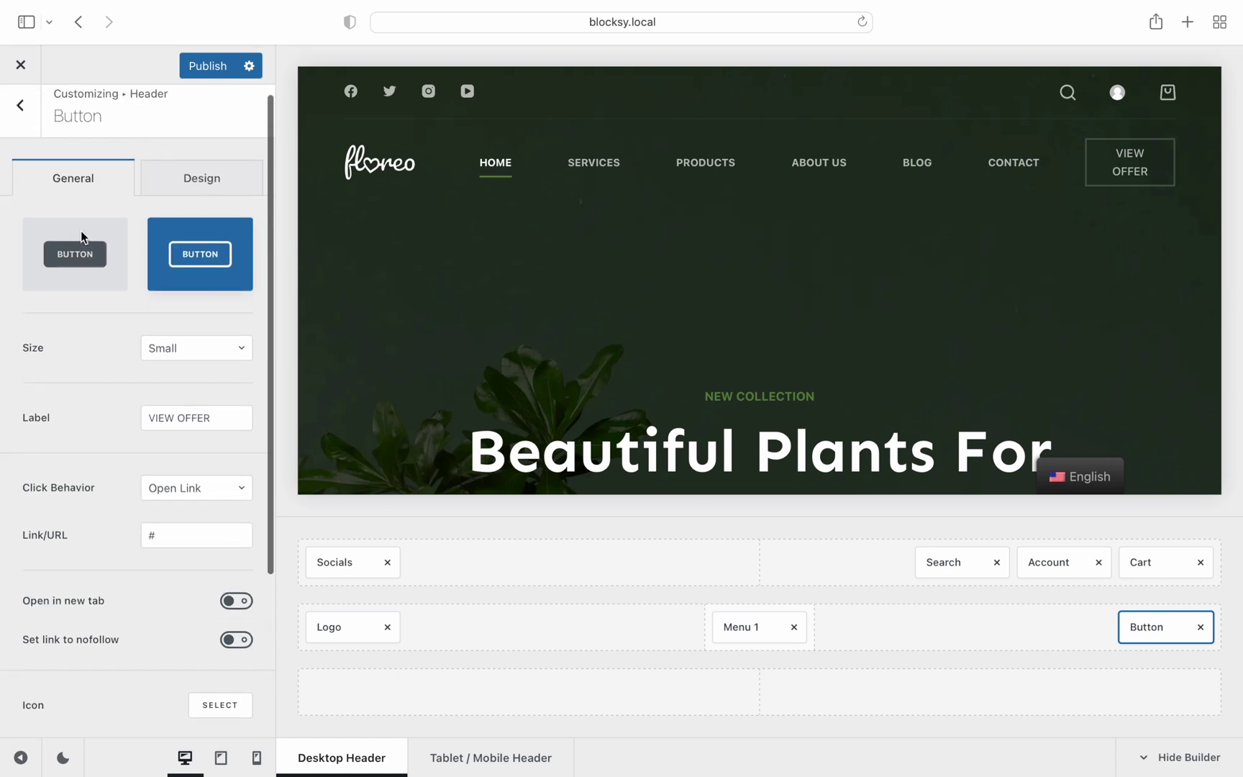
left_click(33, 144)
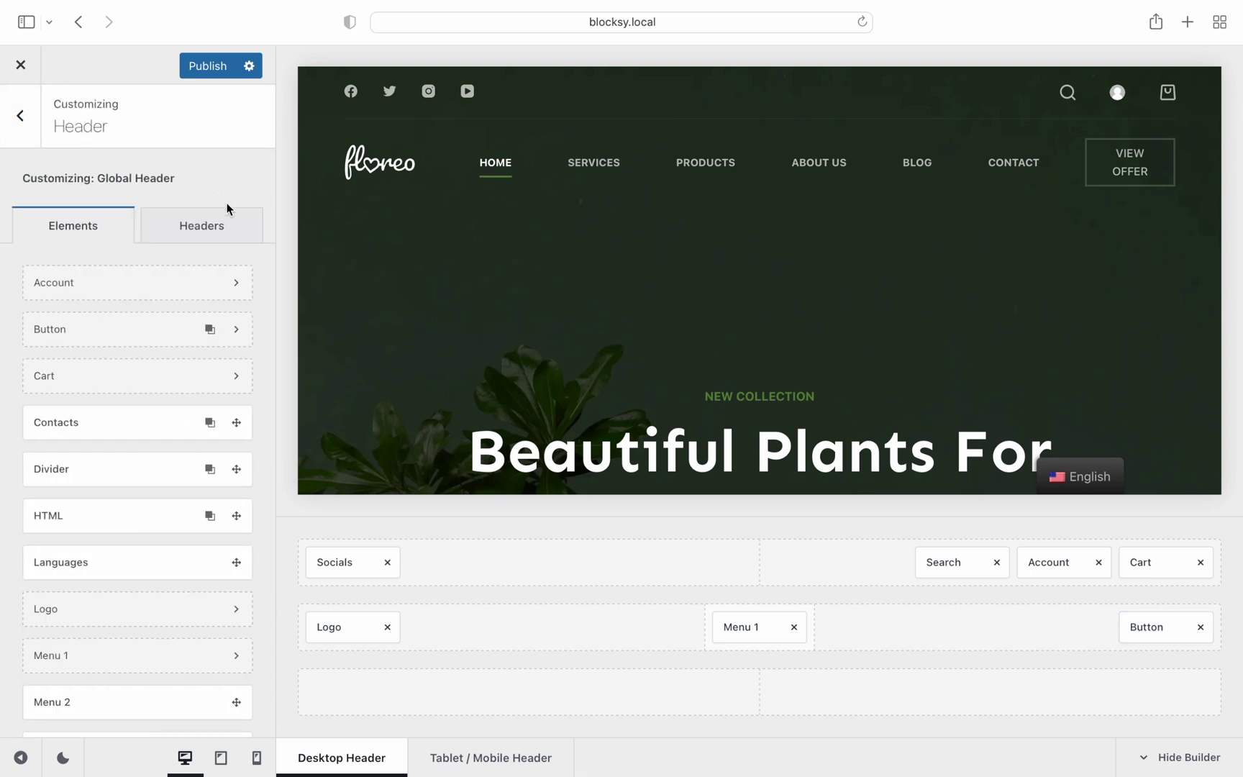
Set the Cart to a 500 px Off Canvas drawer with Quantity Input enabled.
left_click(243, 391)
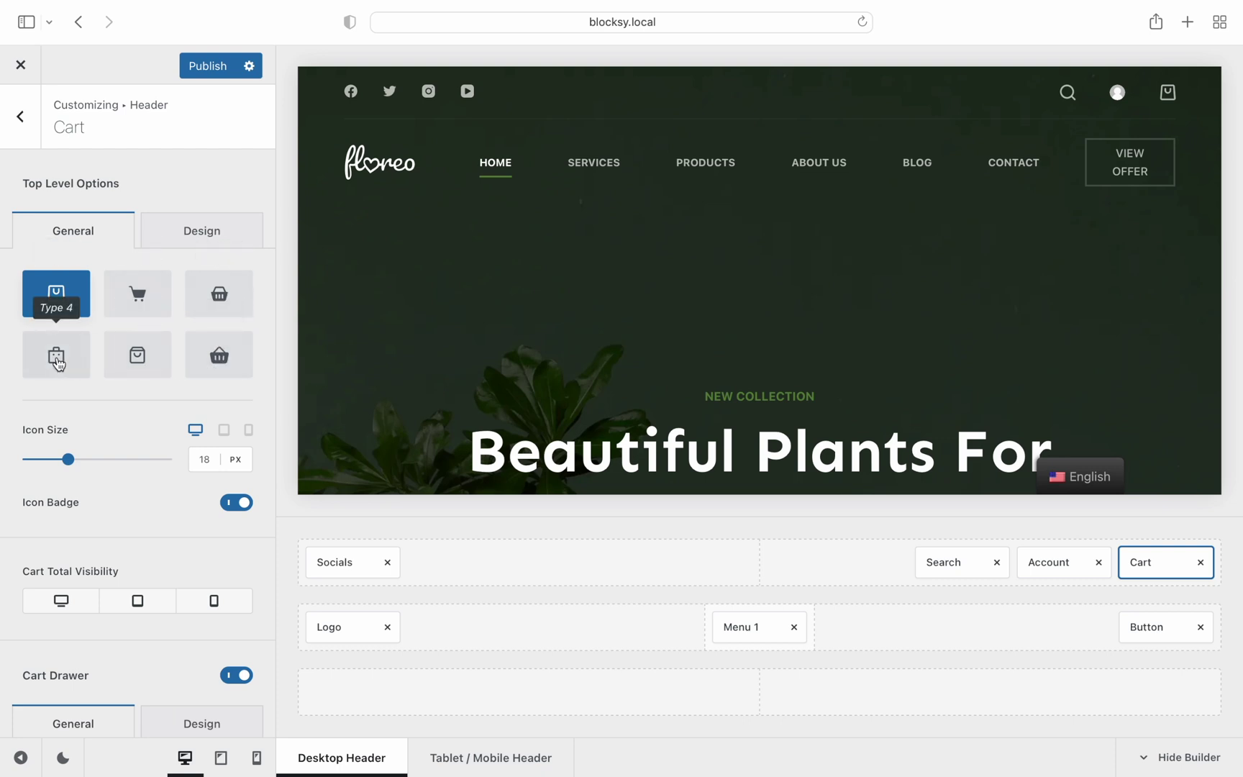
scroll(151, 430, "down", 3)
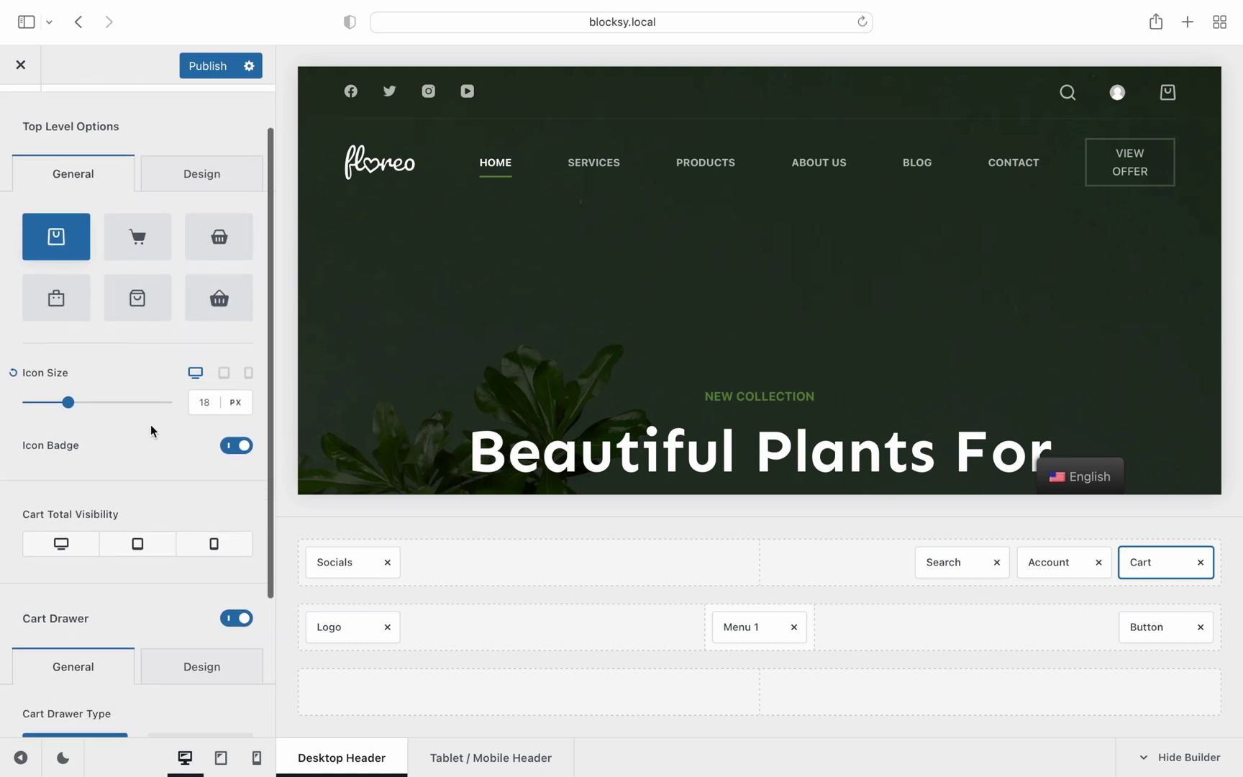
scroll(151, 429, "down", 3)
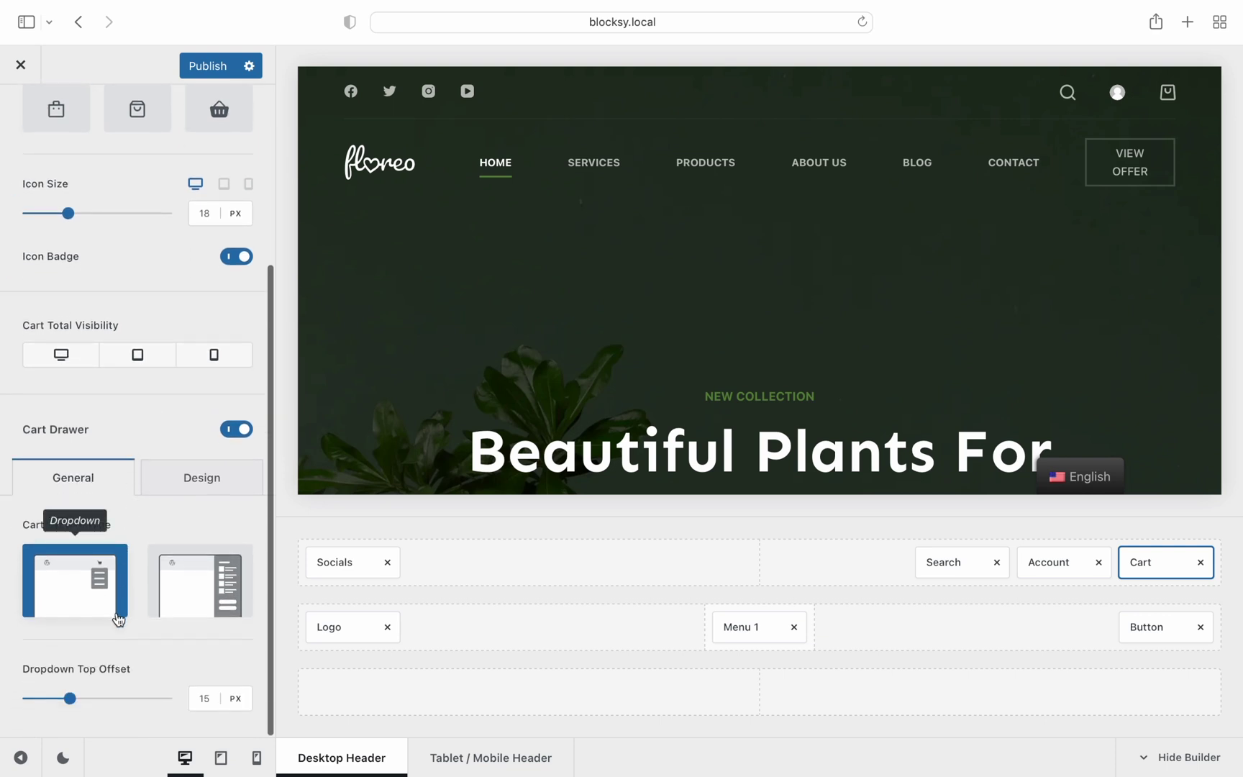
left_click(190, 607)
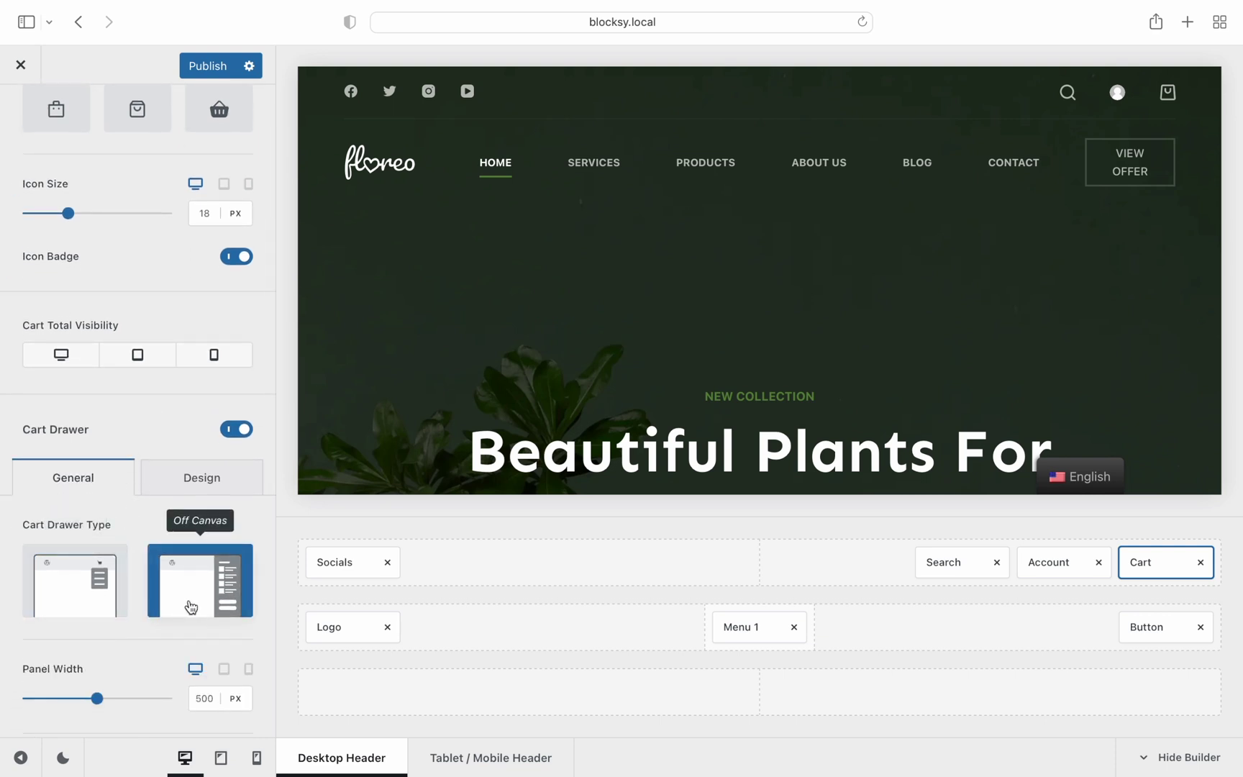
scroll(190, 606, "down", 5)
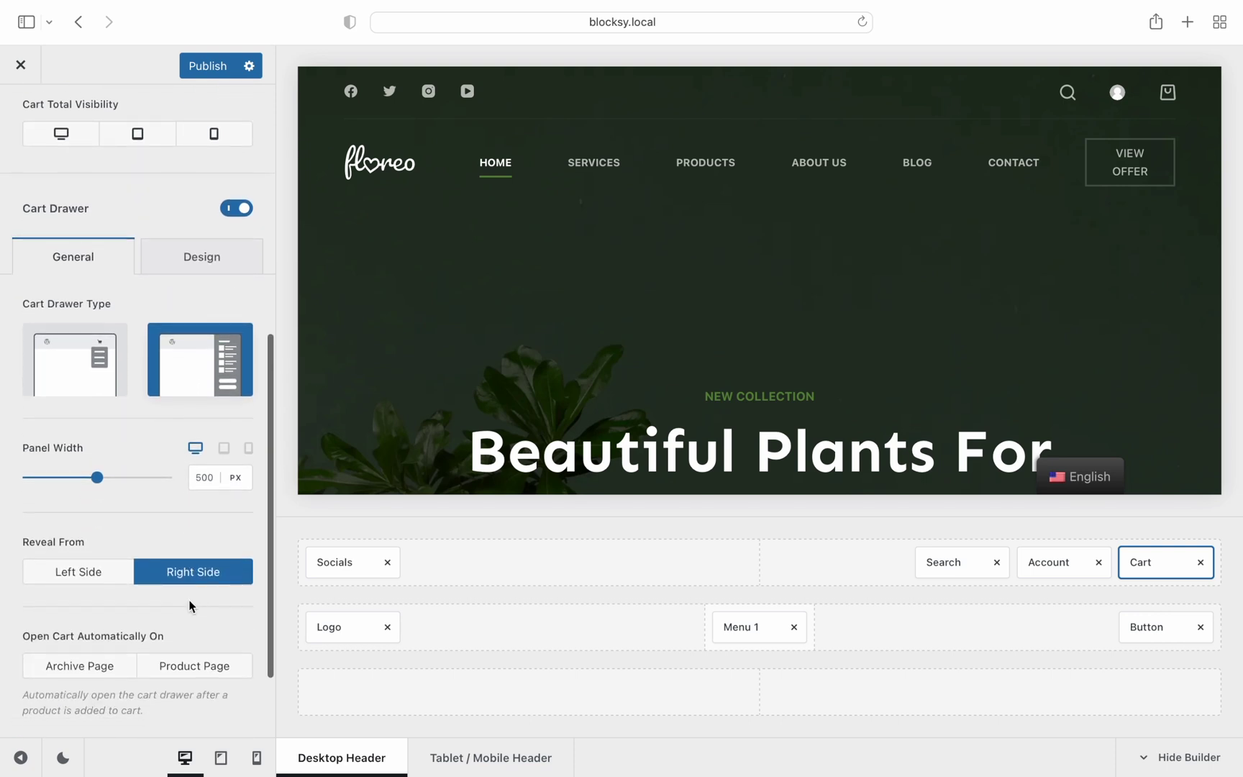
scroll(191, 607, "down", 3)
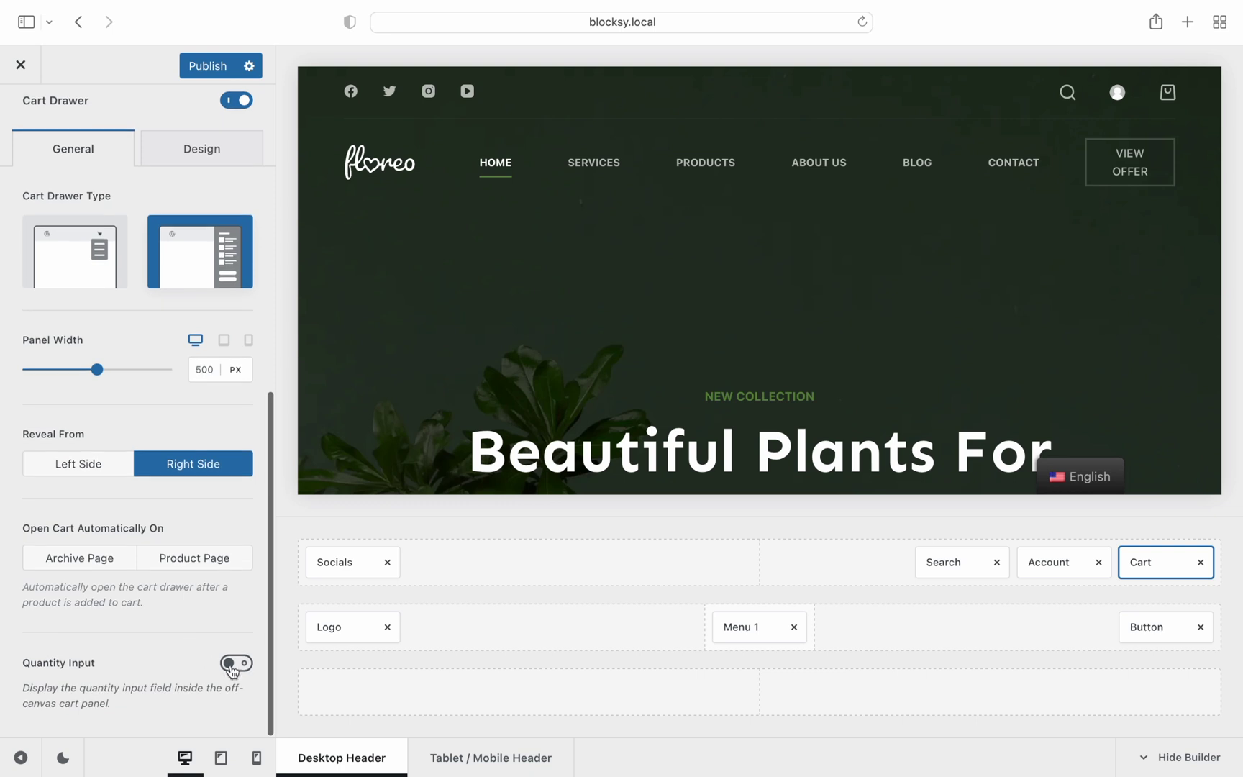
left_click(242, 667)
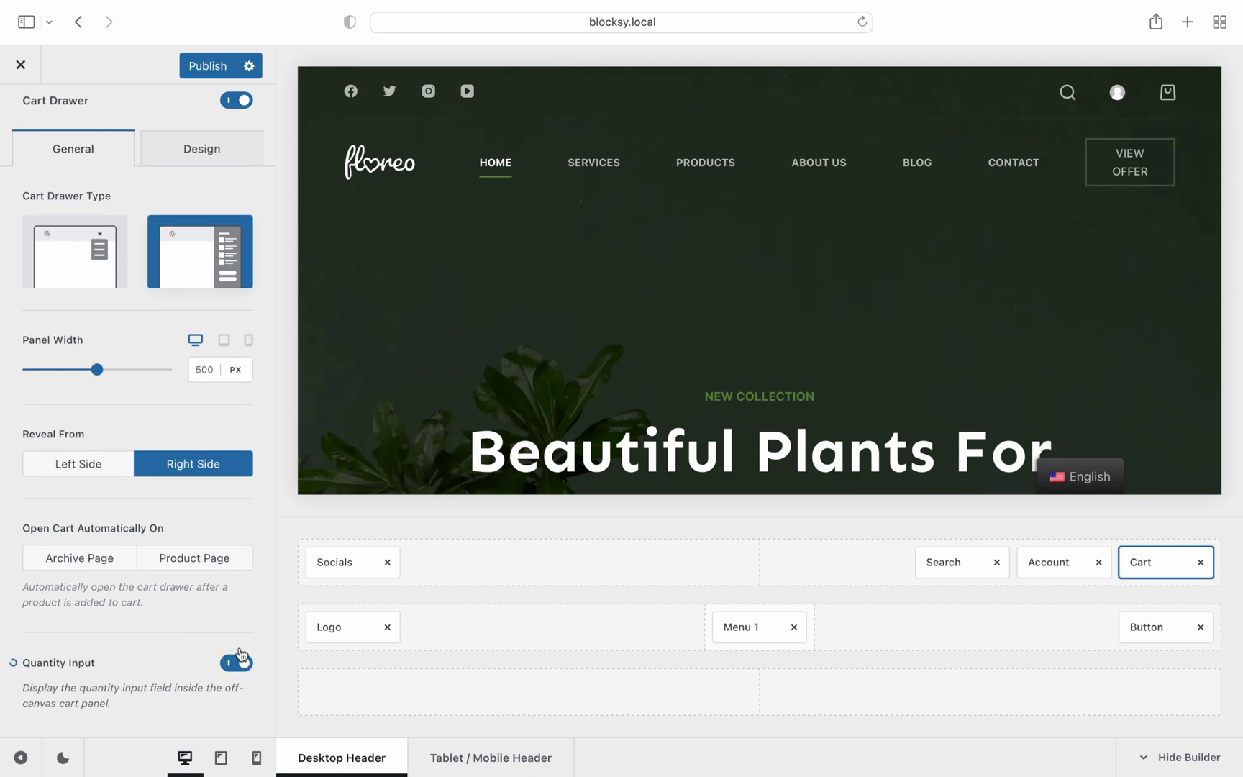
left_click(249, 163)
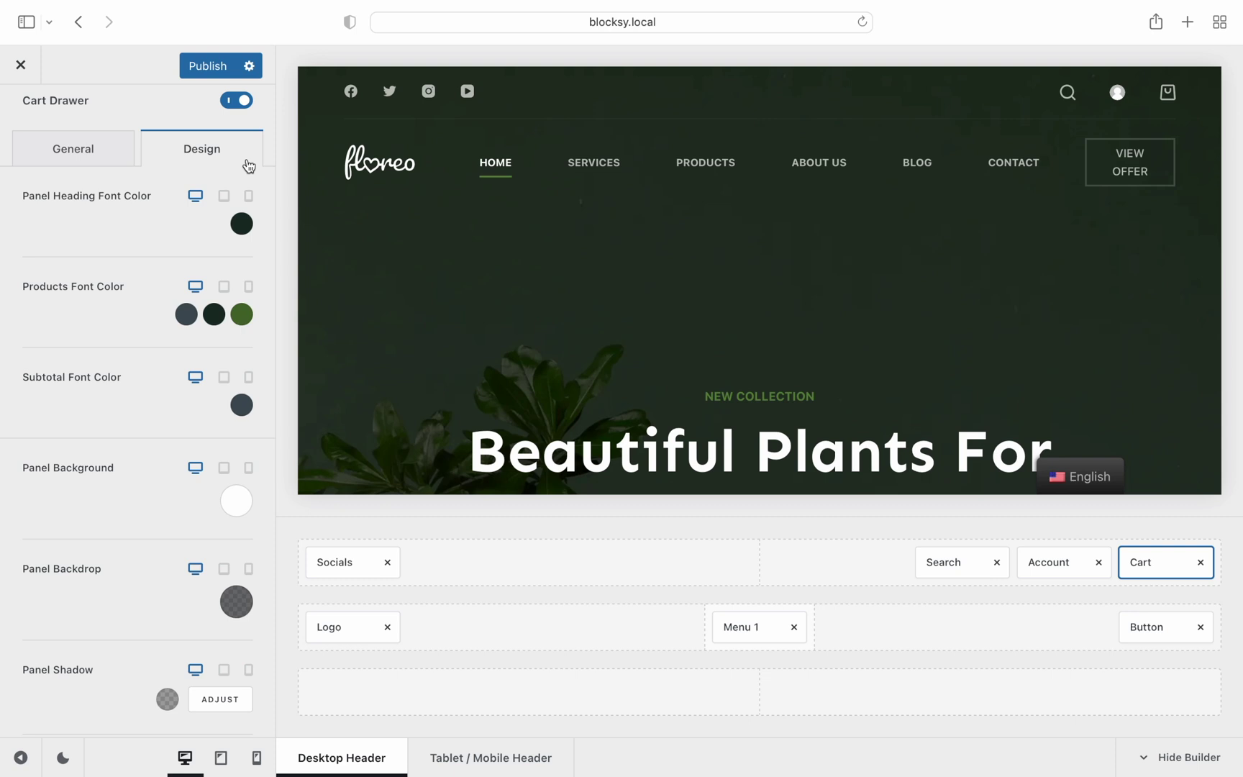
left_click(127, 160)
scroll(125, 160, "up", 10)
Drag Contacts into the top header row beside Socials and review its contact item types.
left_click(29, 135)
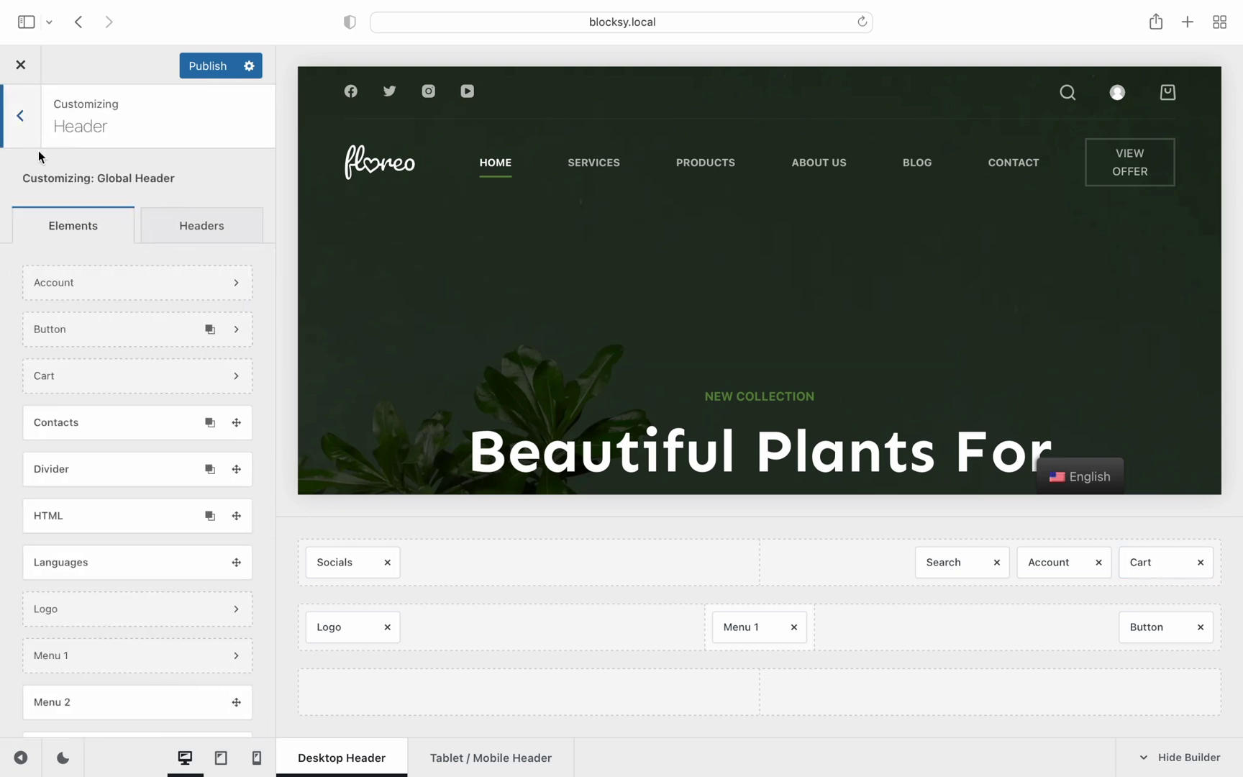
left_click_drag(121, 419, 450, 562)
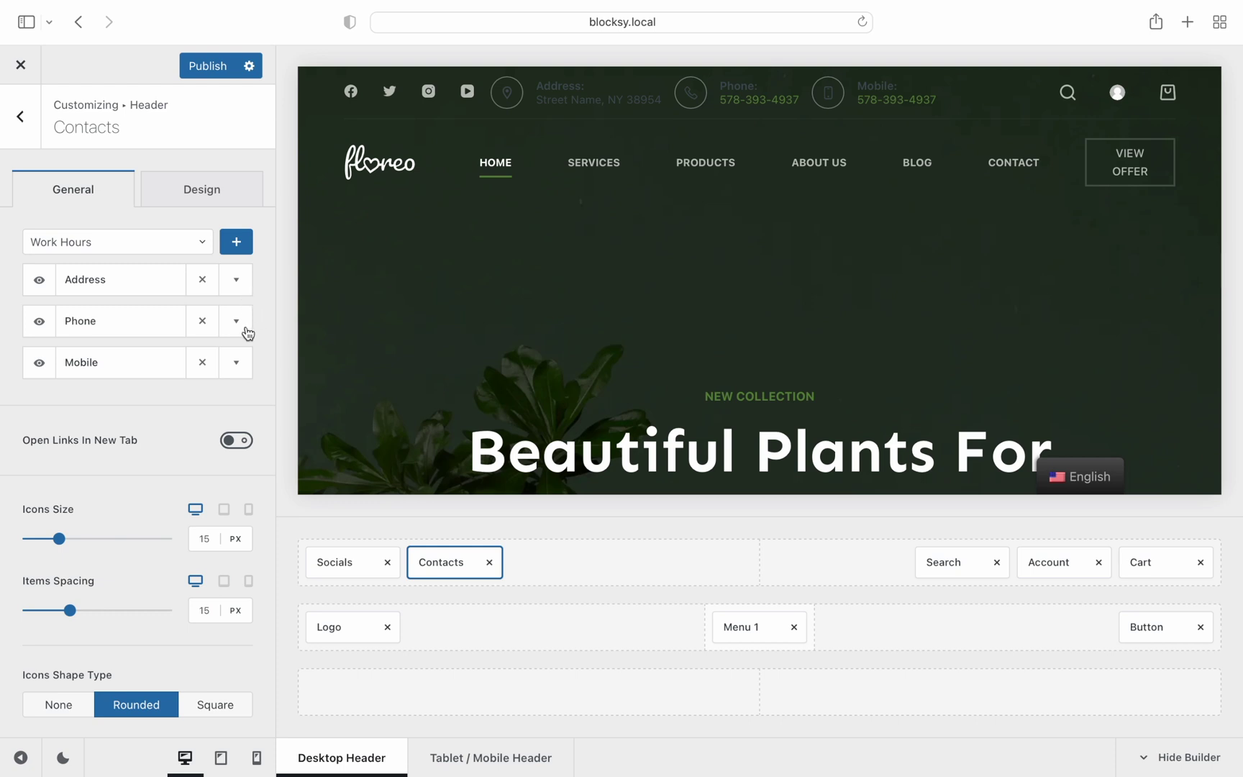
left_click(200, 252)
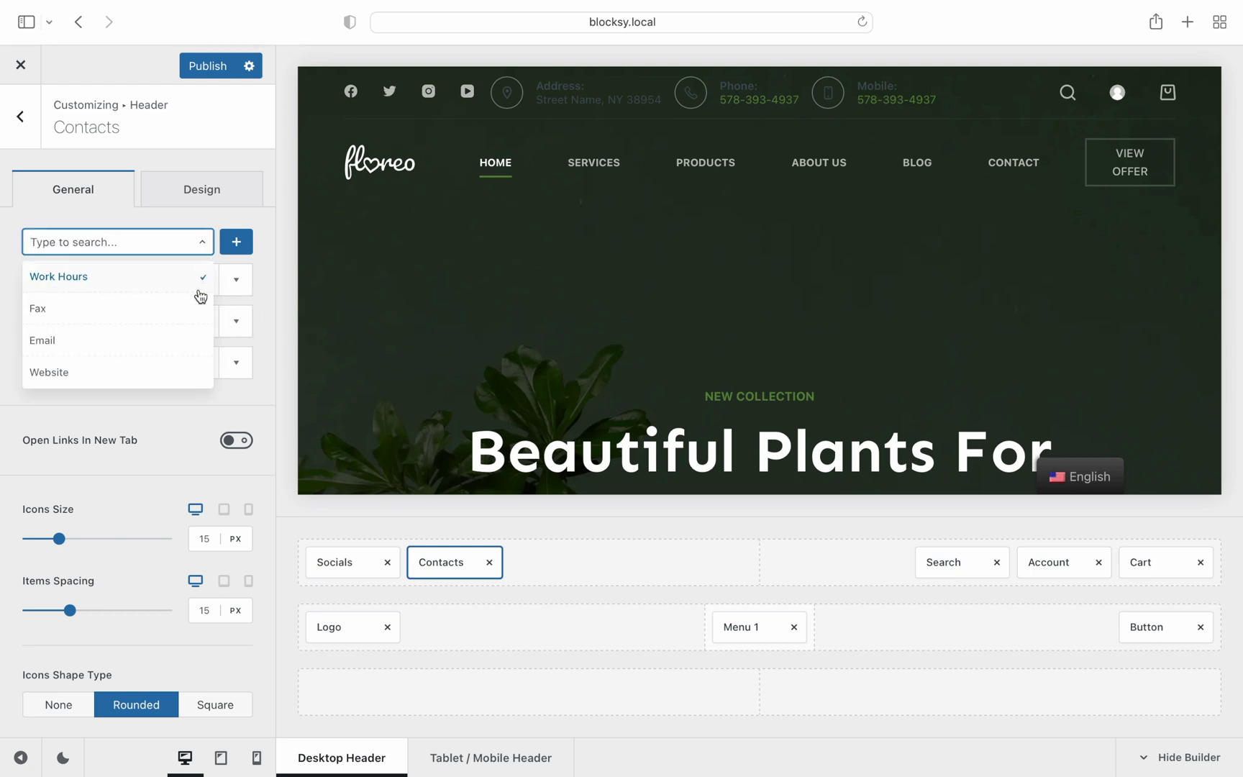
left_click(194, 413)
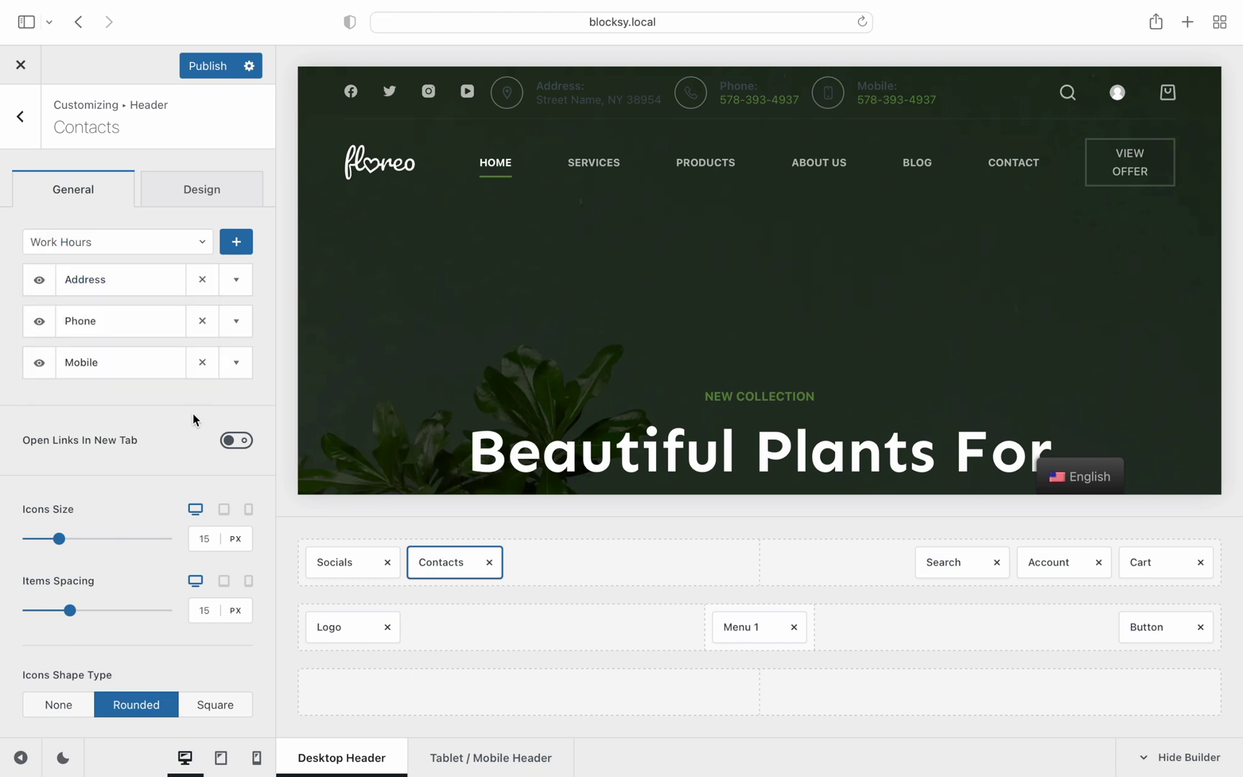
left_click(20, 116)
Place a Divider between Socials and Contacts in the top header row.
left_click_drag(108, 469, 438, 554)
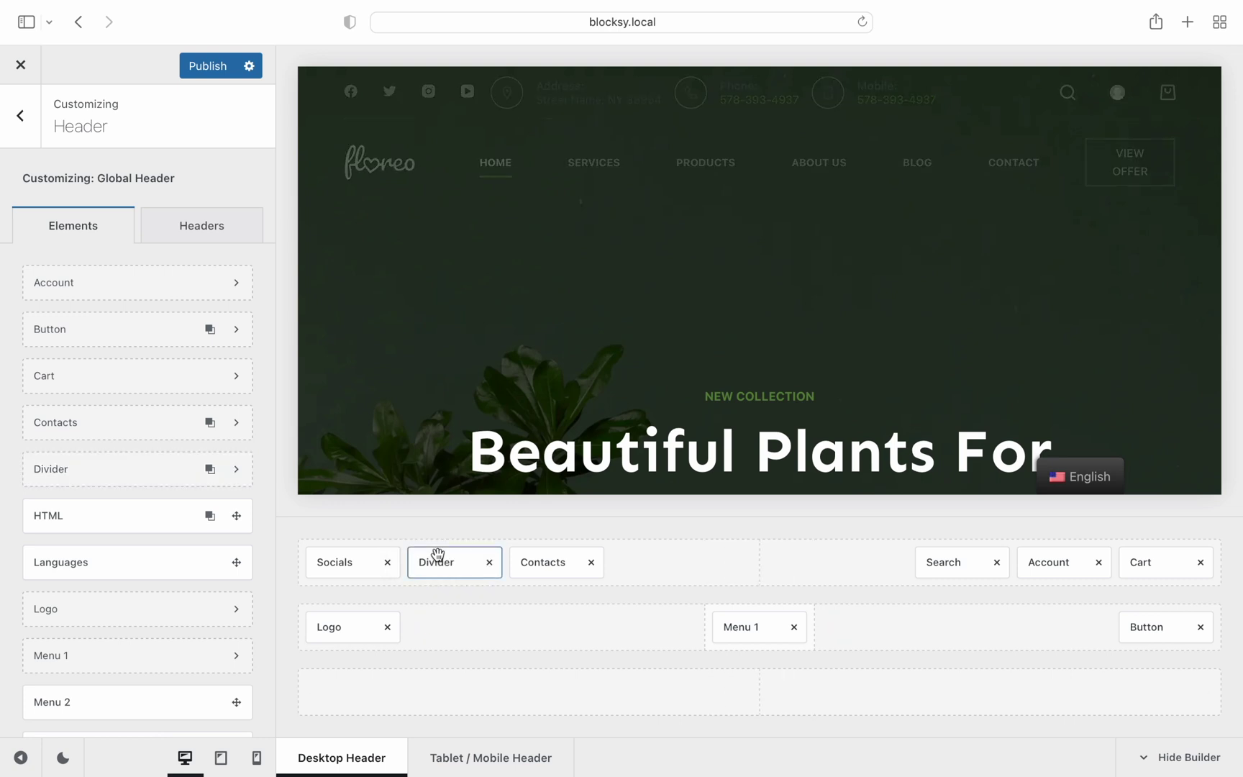
left_click(438, 555)
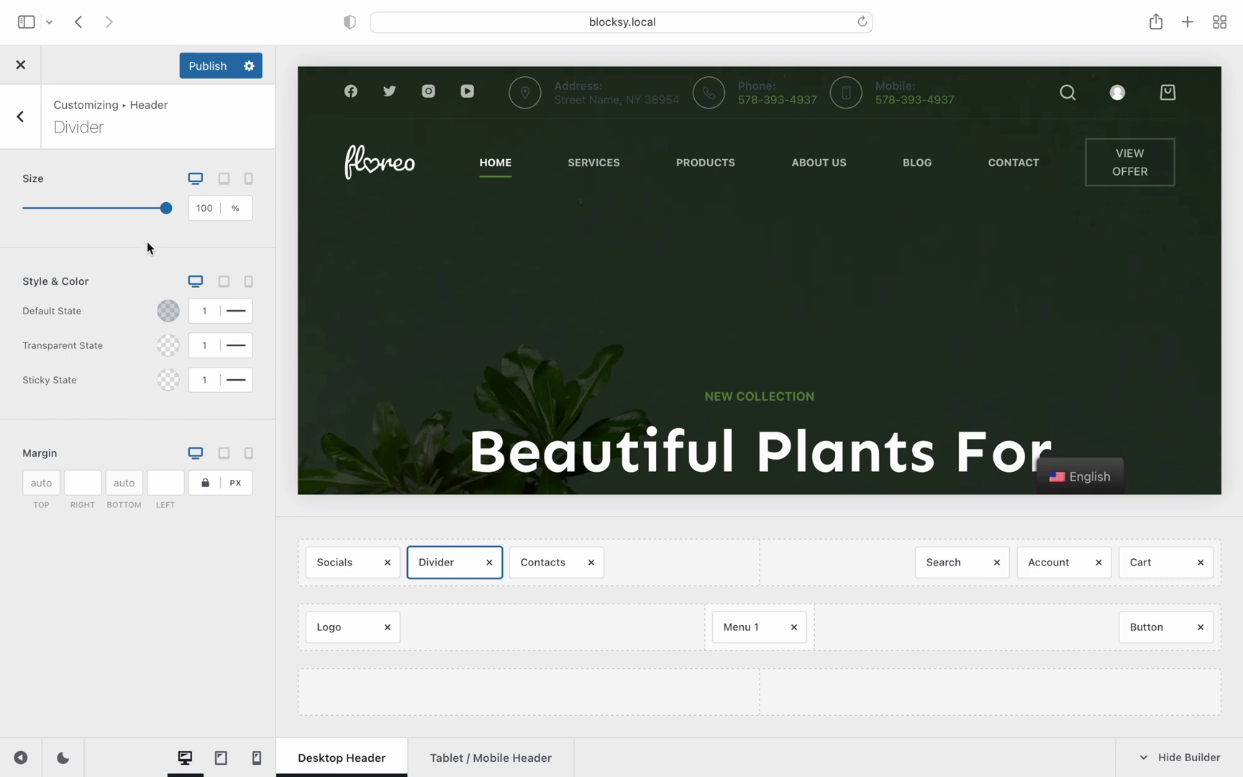
left_click(20, 117)
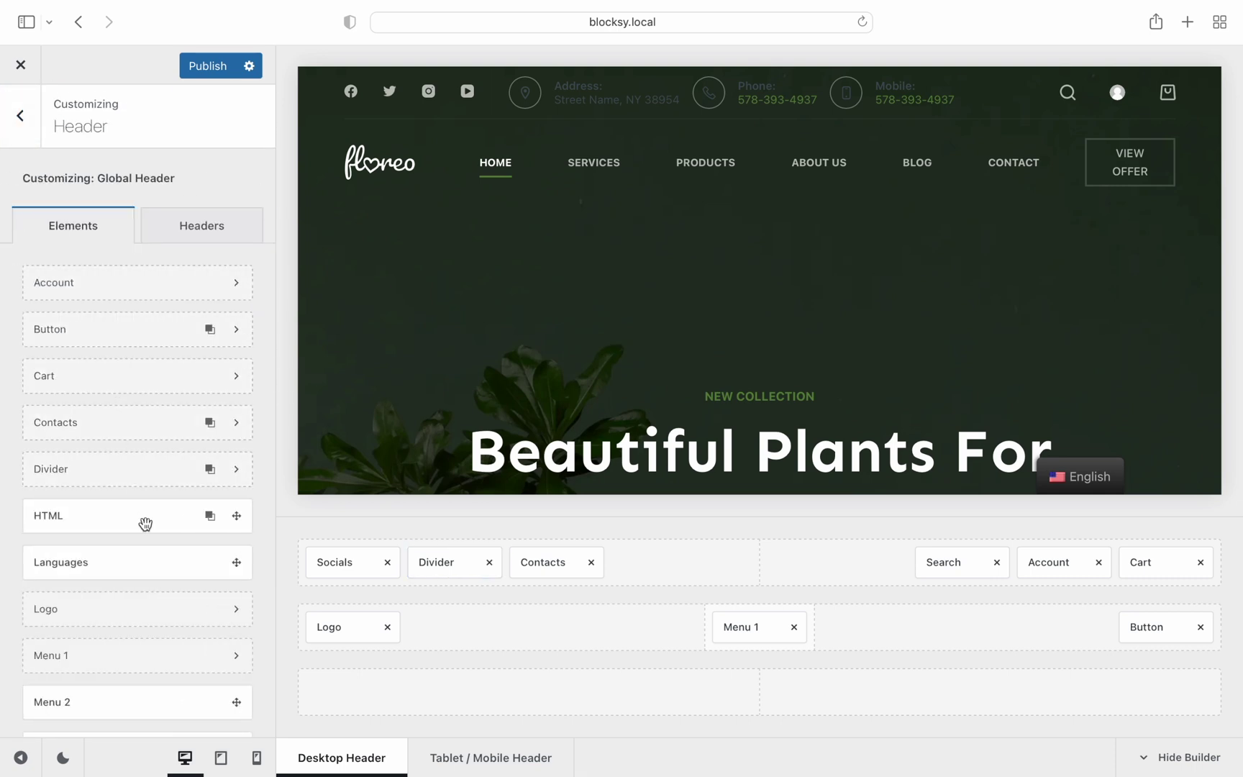
Add an HTML block to the bottom row and view its raw markup in the Text tab.
left_click_drag(146, 523, 744, 695)
left_click(745, 695)
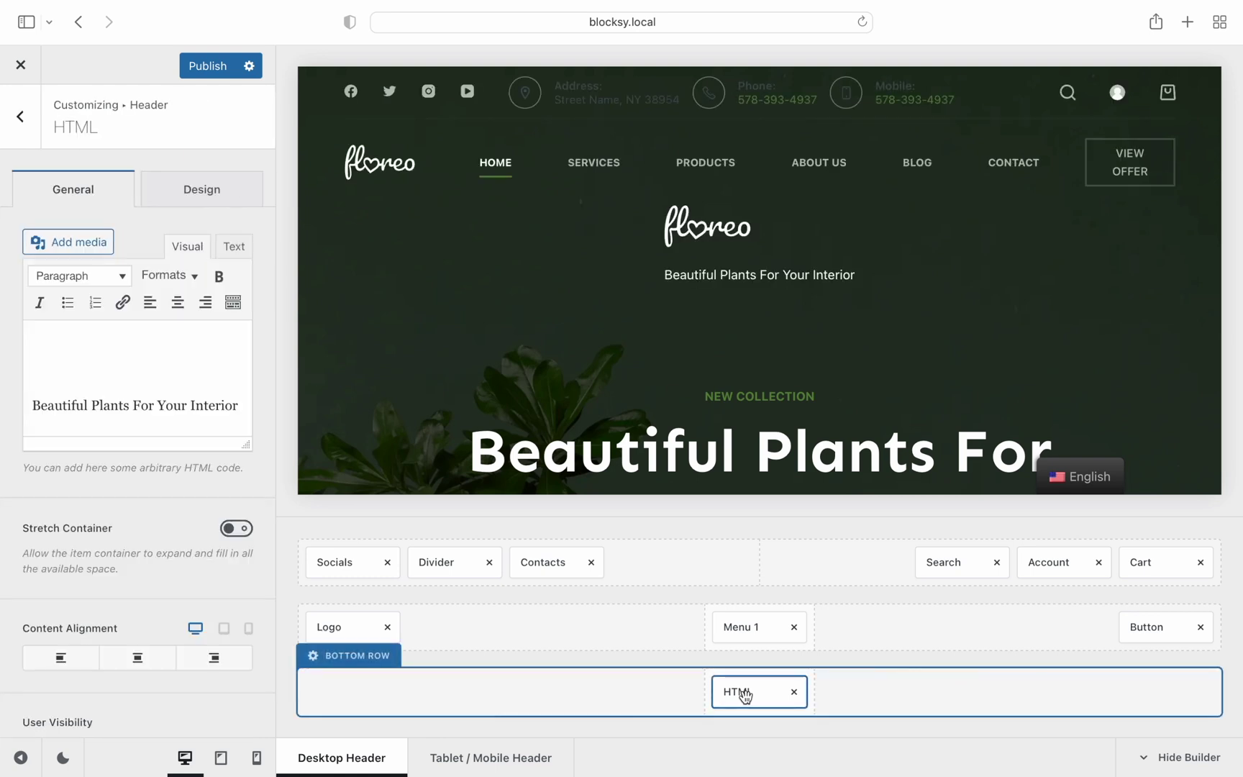
left_click(235, 248)
scroll(232, 389, "down", 3)
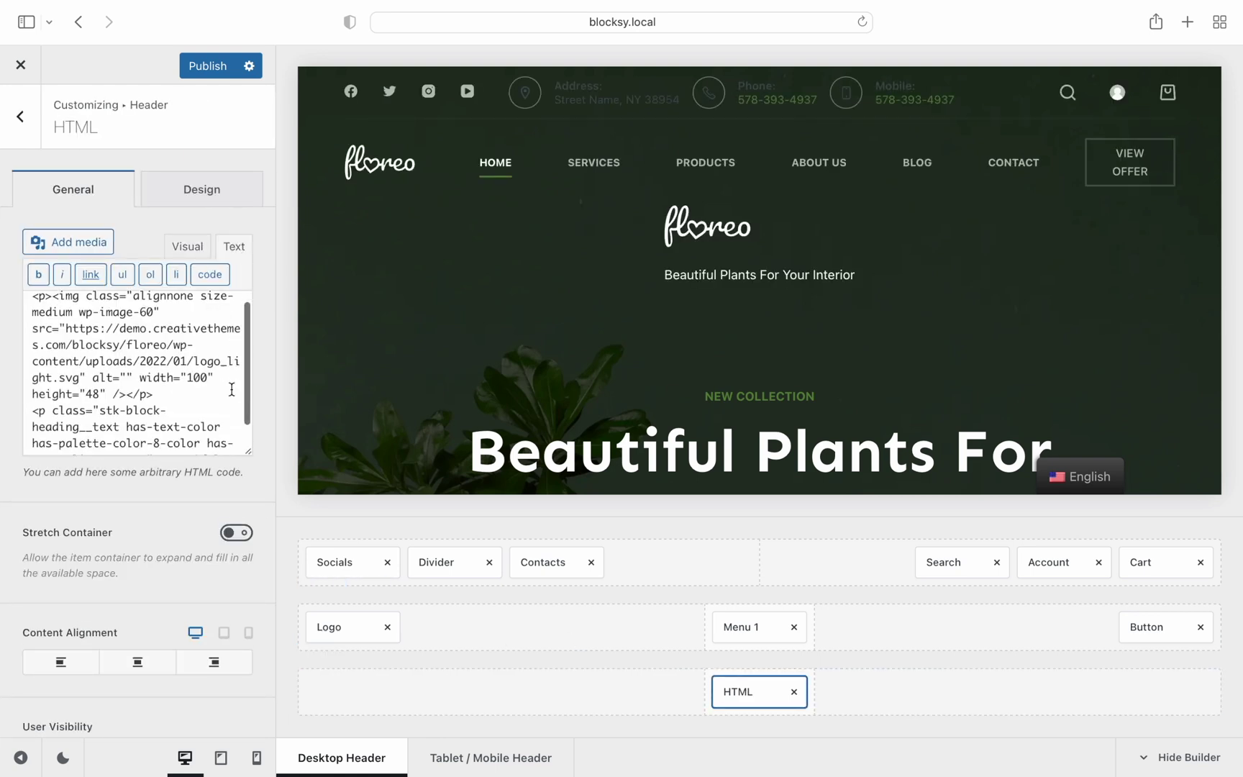
scroll(232, 389, "up", 4)
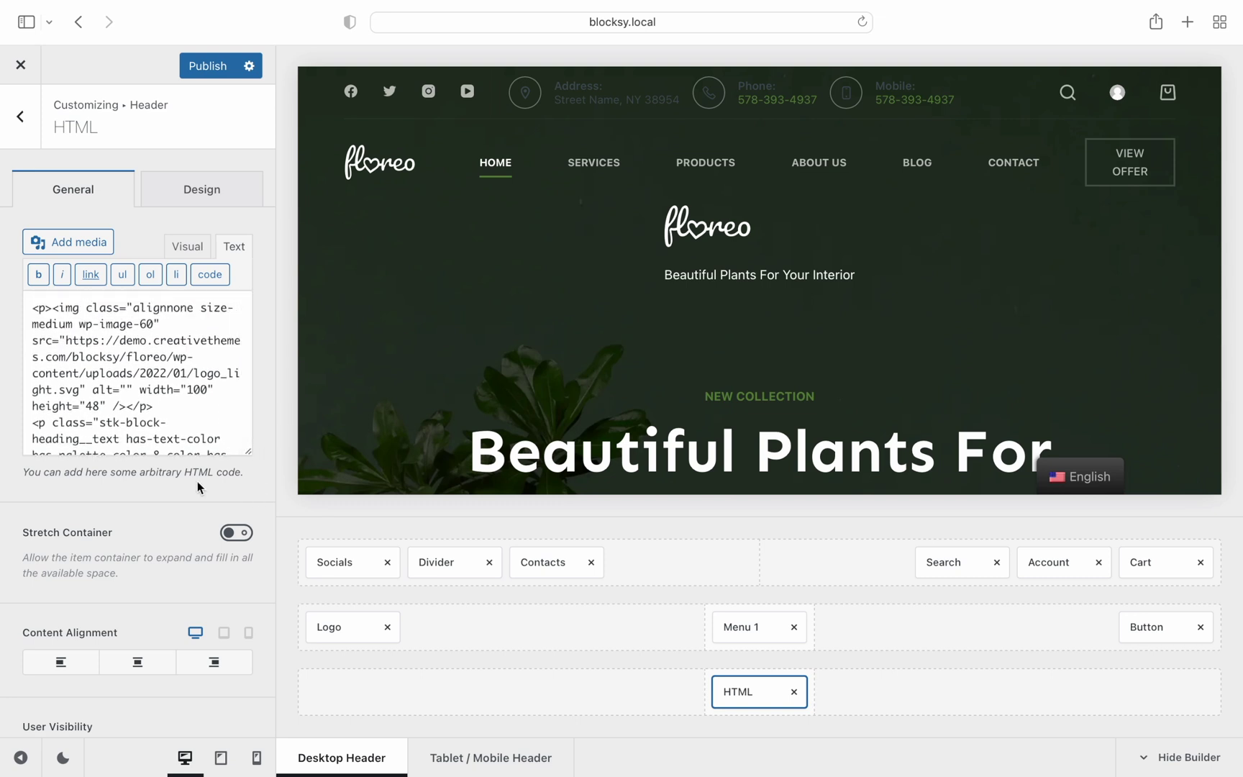
Drag Languages into the bottom row's left slot and review its General and Design options.
left_click(29, 119)
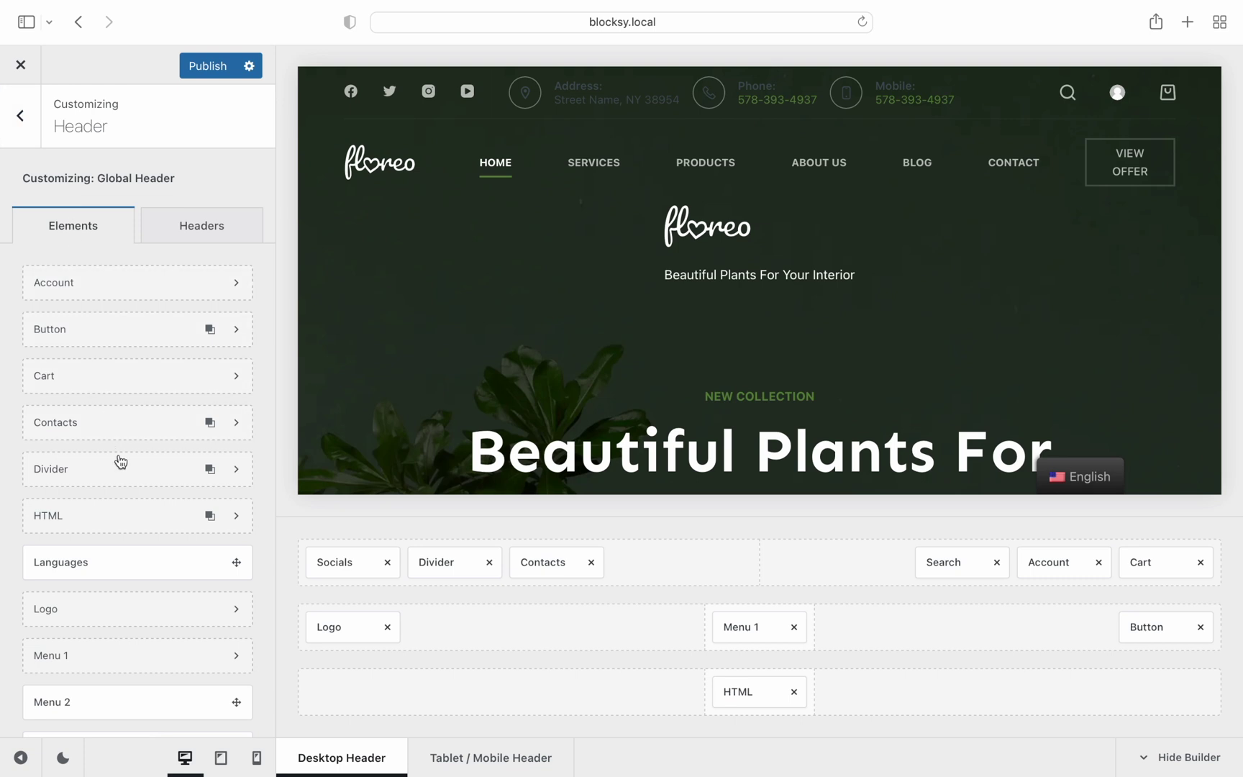
left_click_drag(97, 566, 353, 696)
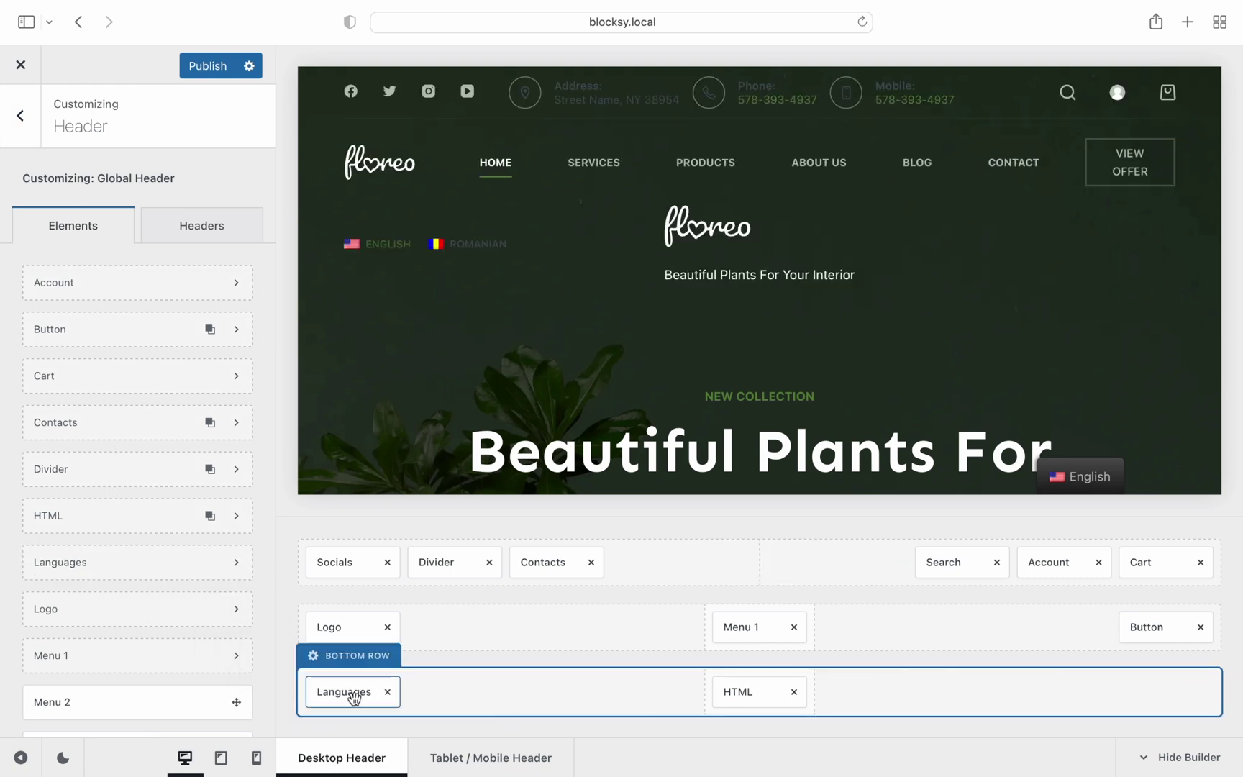
left_click(353, 696)
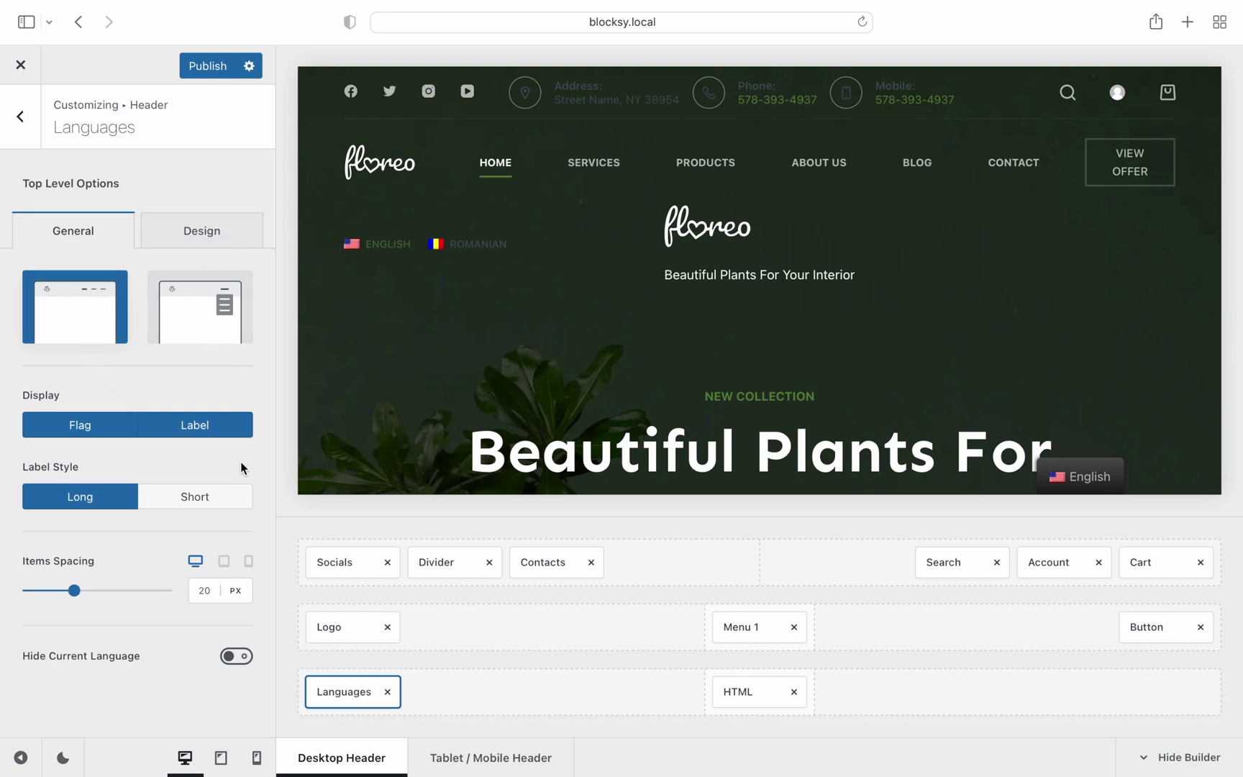
left_click(244, 235)
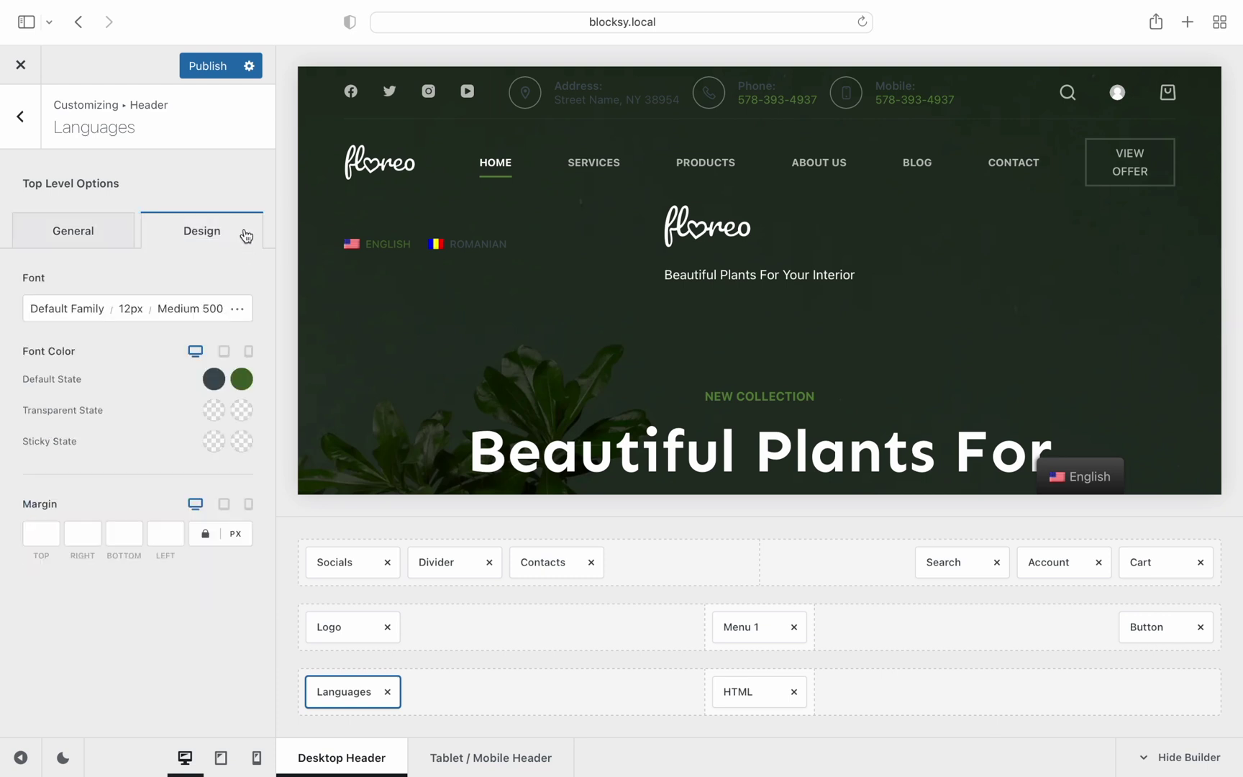
left_click(37, 124)
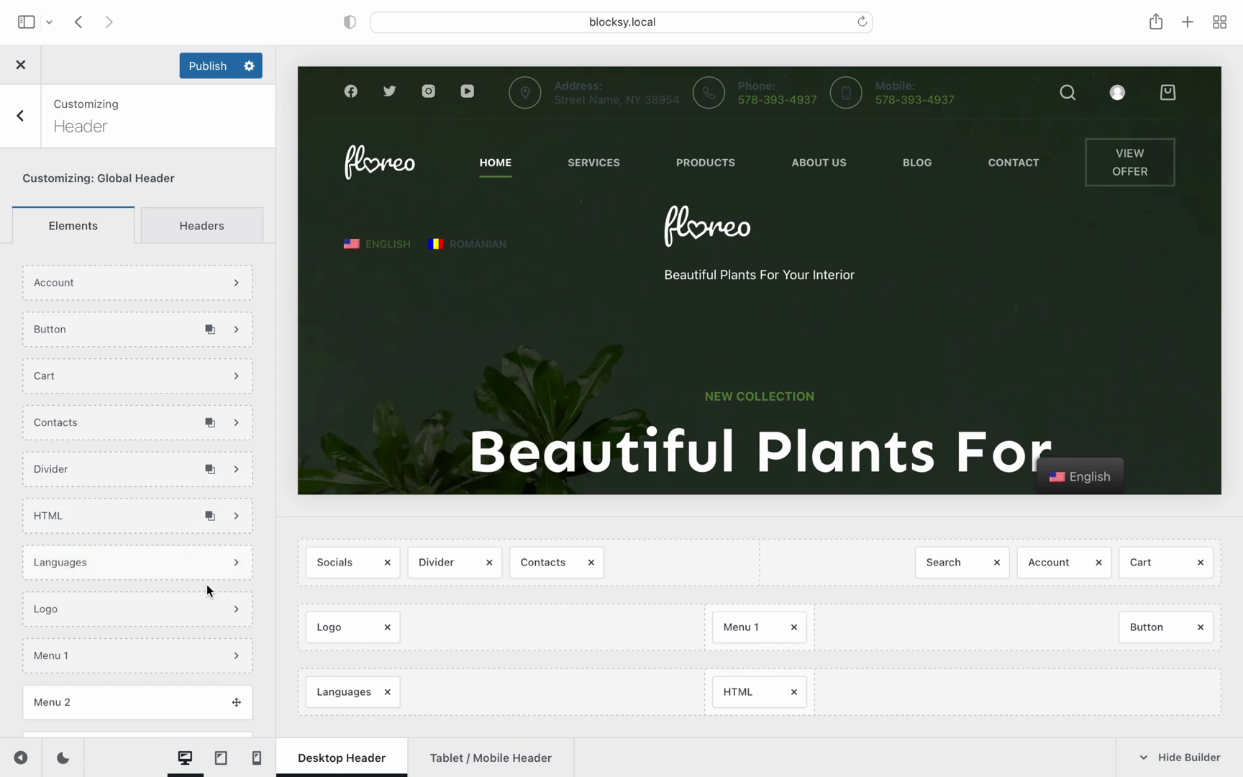
Enable Sticky State Shrink at 70% and the 'Floreo' Site Title for the Logo.
left_click(217, 614)
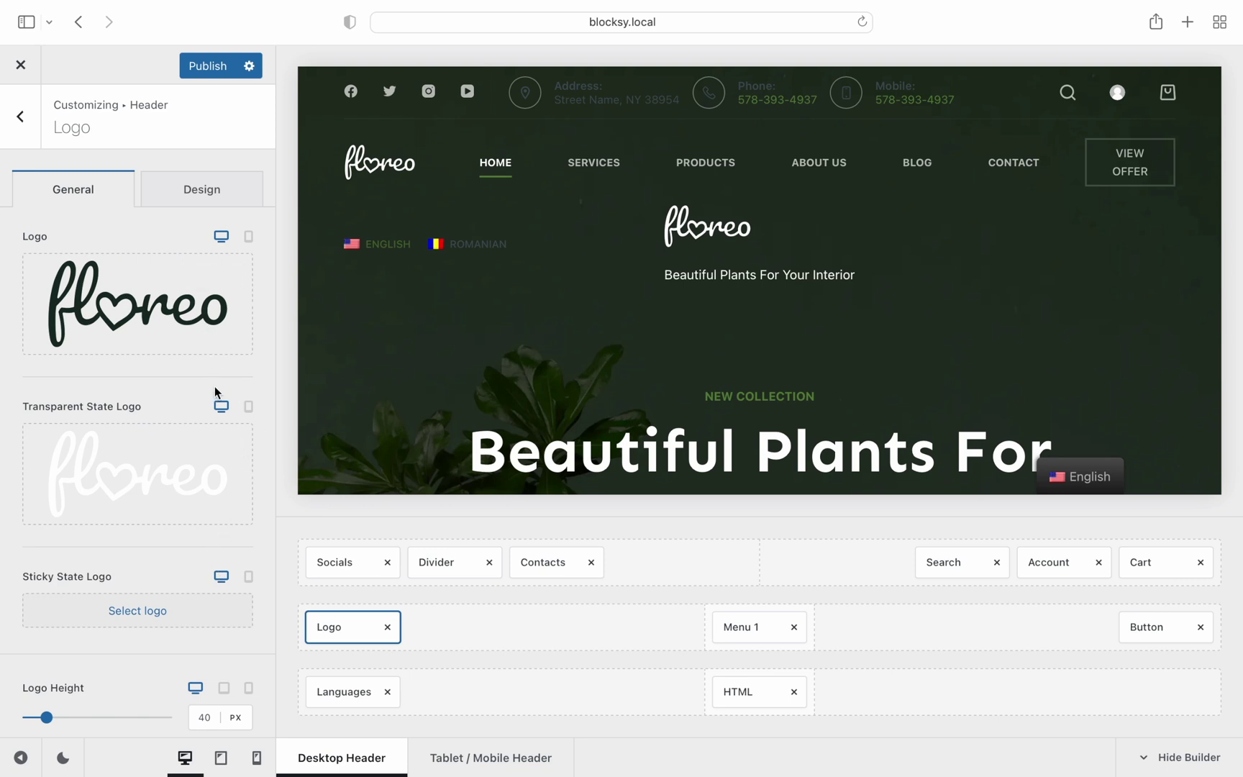
mouse_move(229, 499)
scroll(229, 646, "down", 5)
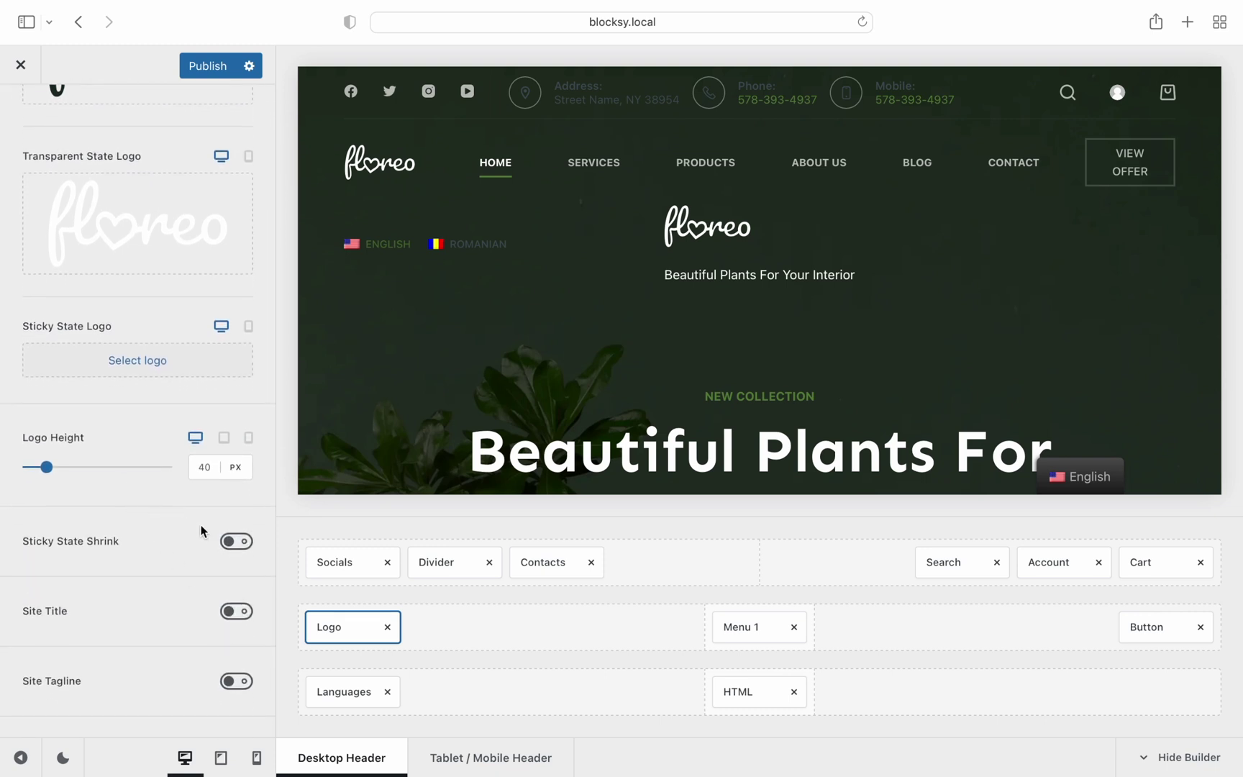
left_click(237, 542)
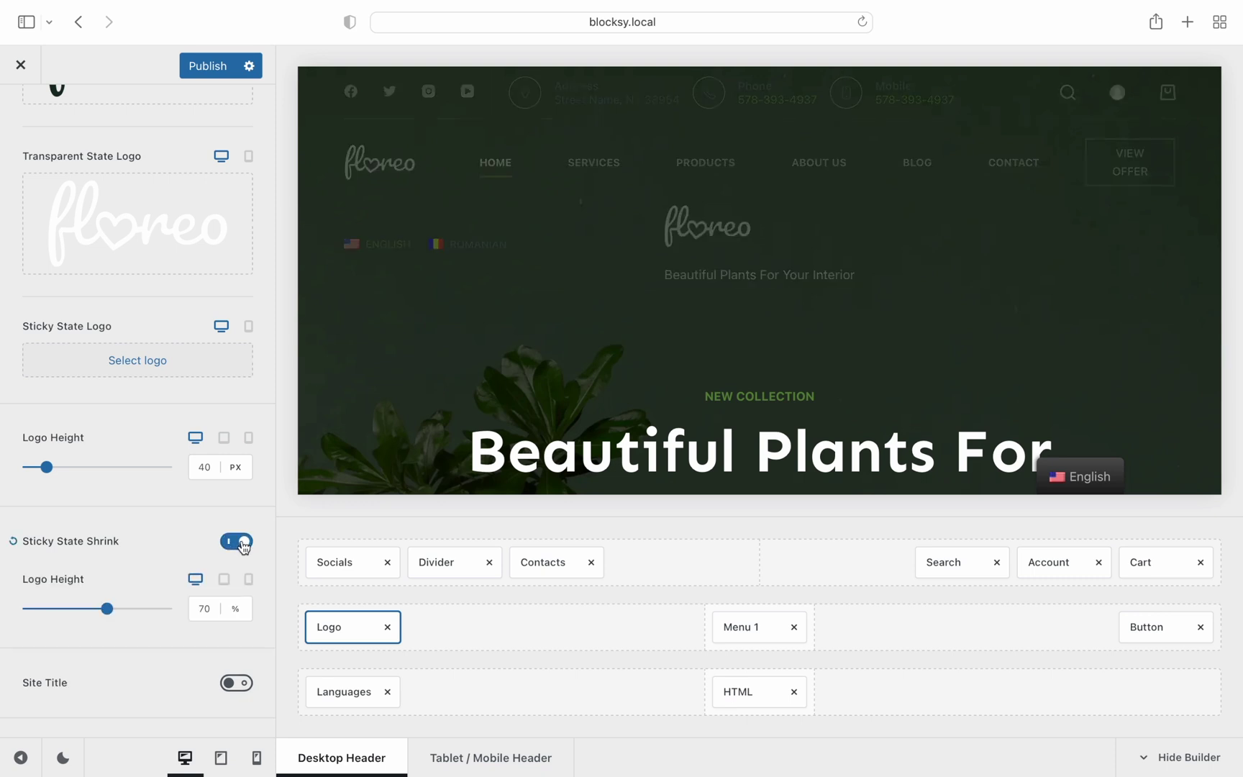
scroll(173, 552, "down", 2)
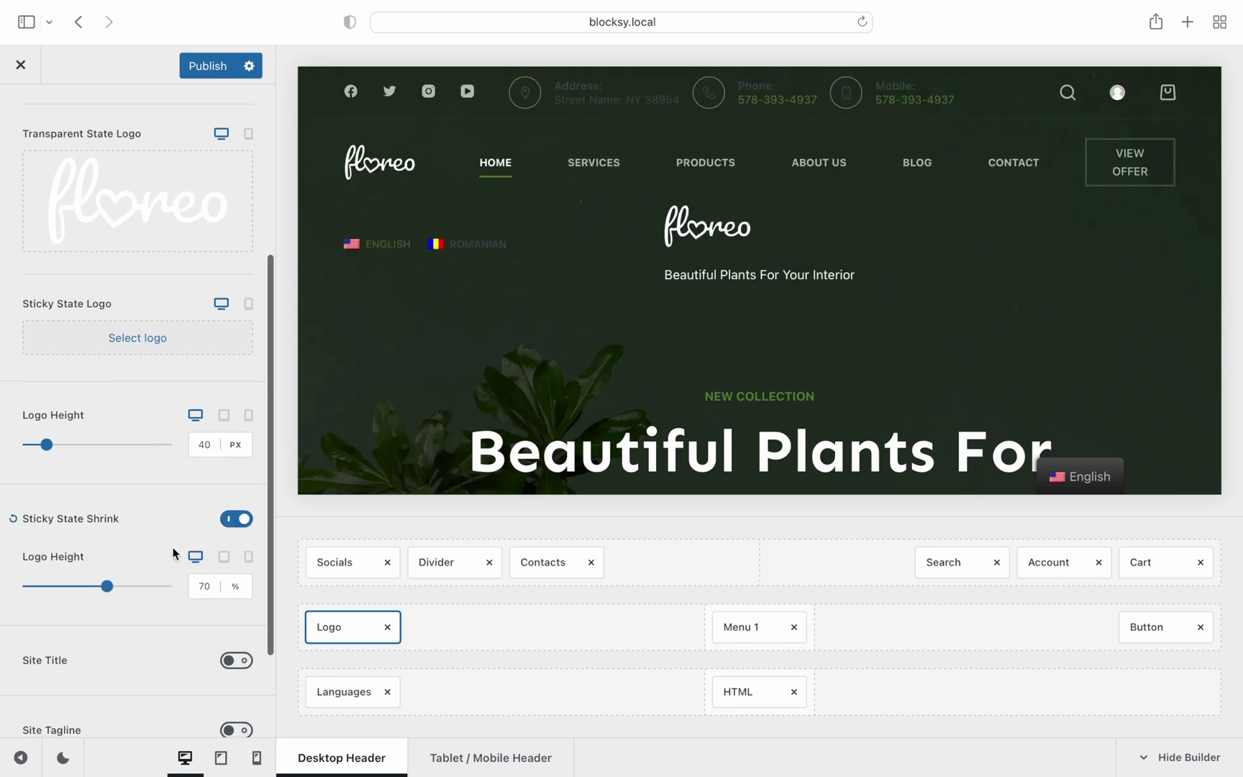
scroll(173, 552, "down", 4)
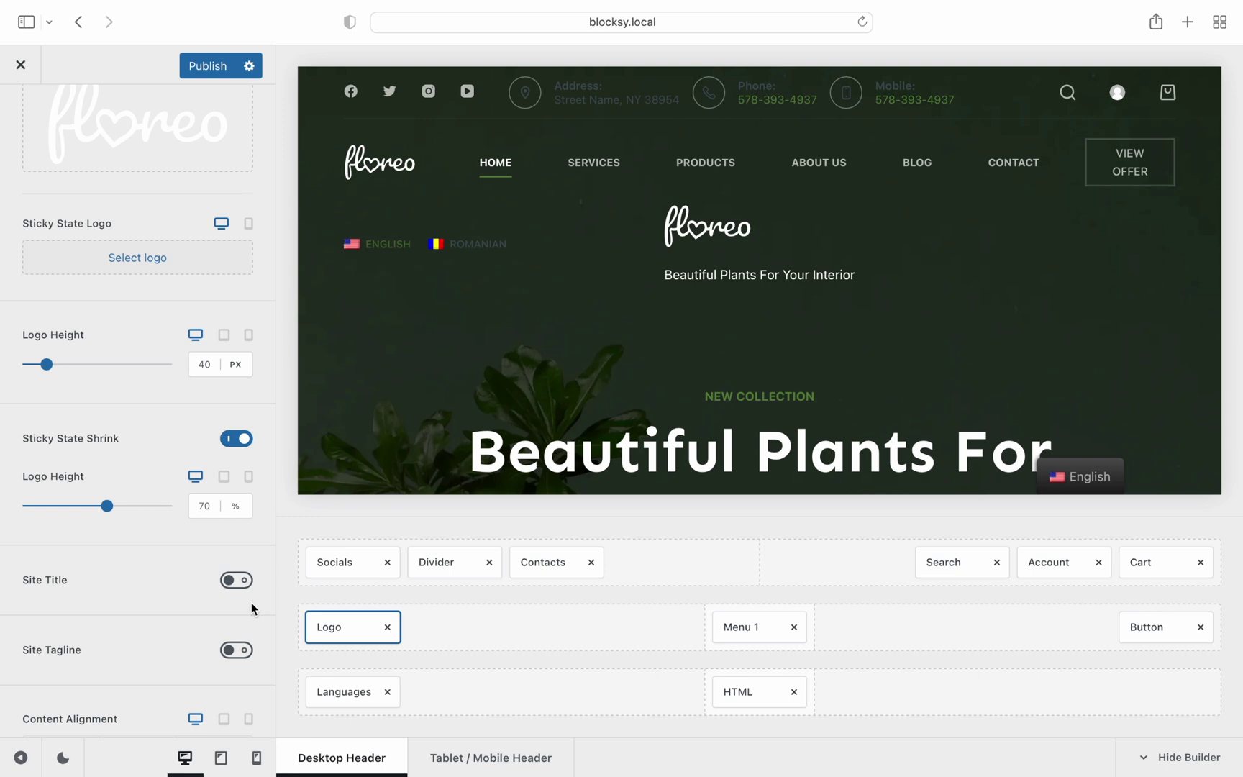
left_click(244, 583)
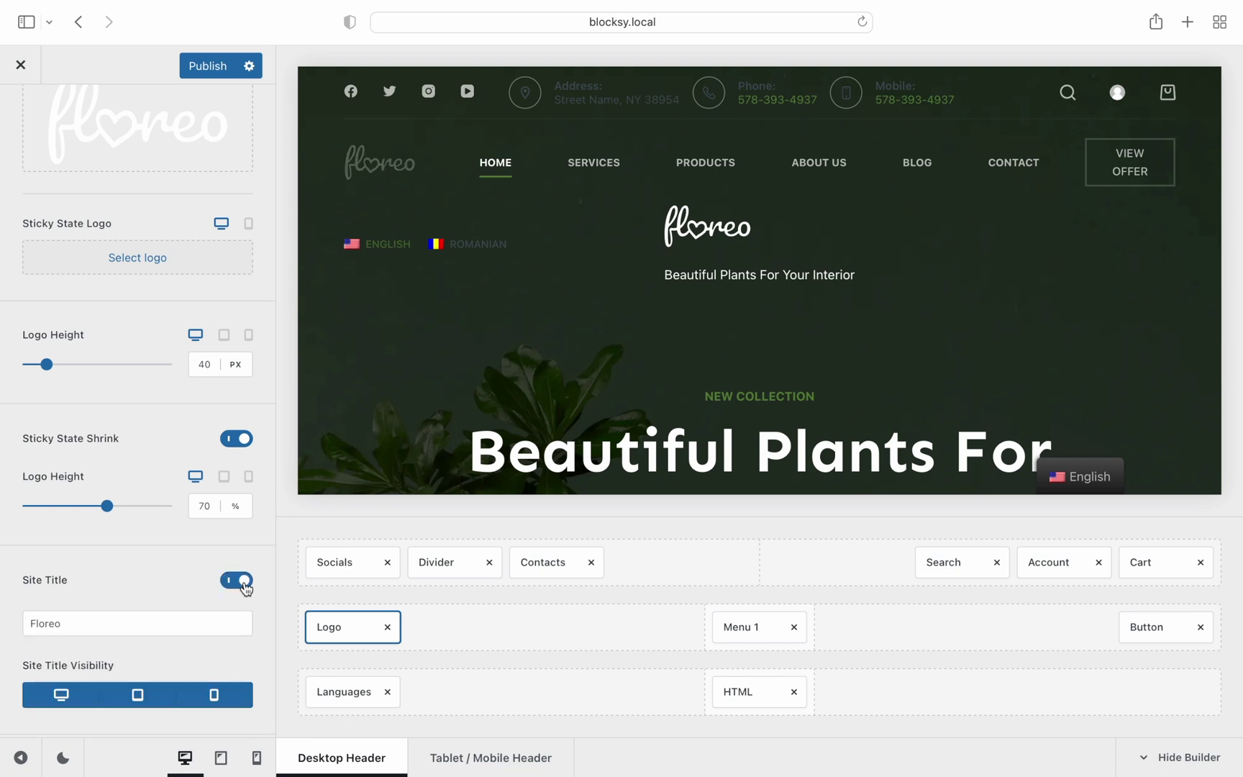
scroll(244, 584, "up", 8)
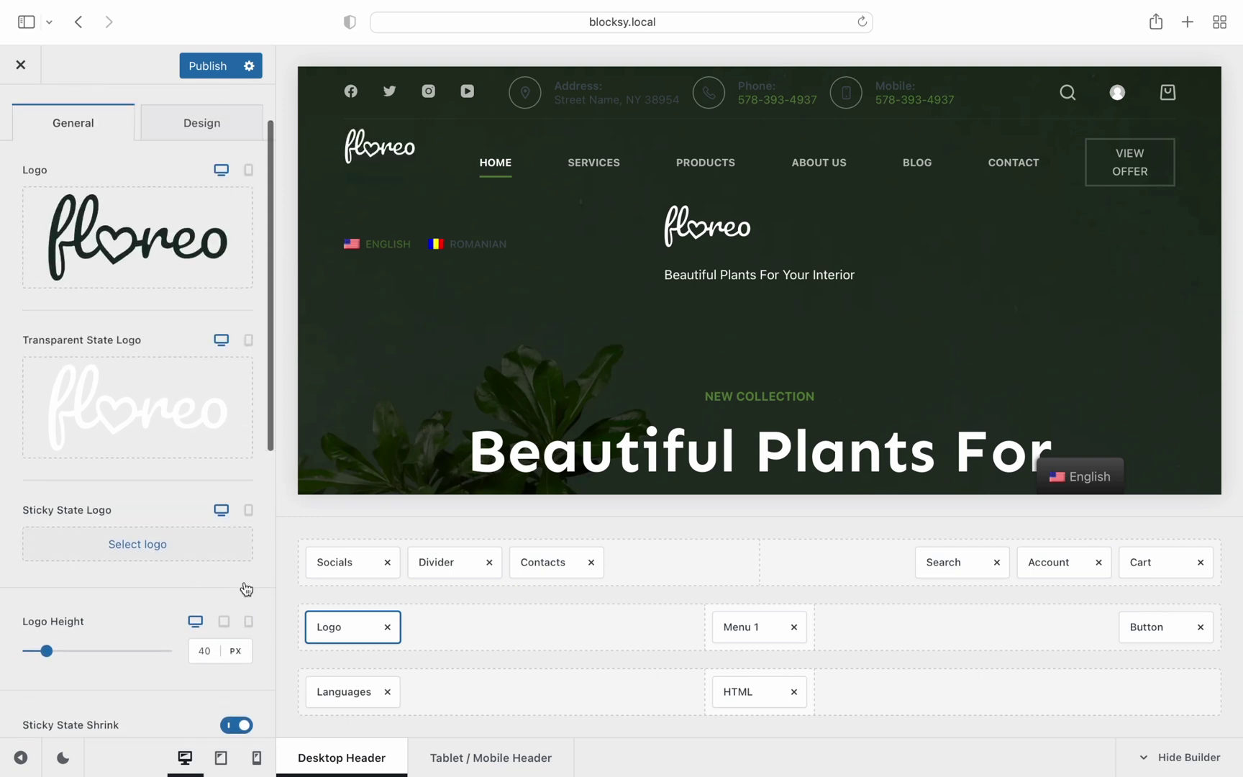
left_click(220, 142)
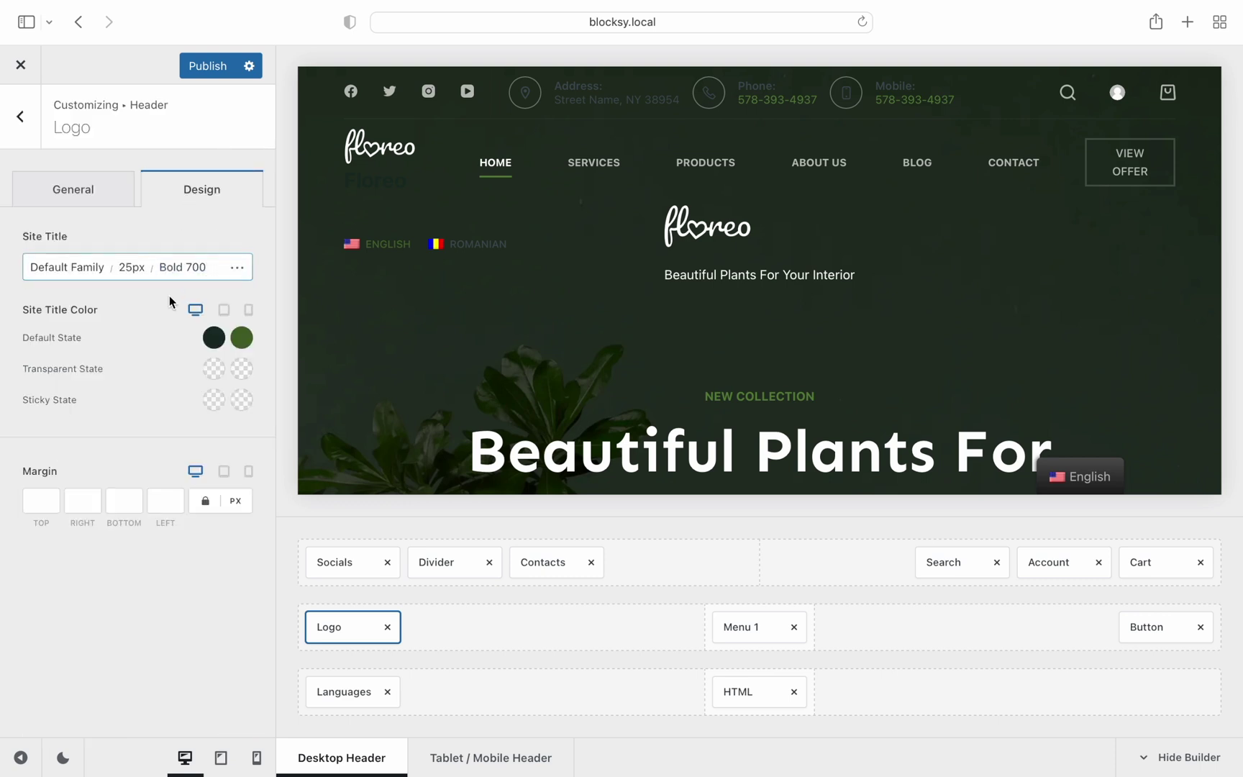
left_click(25, 138)
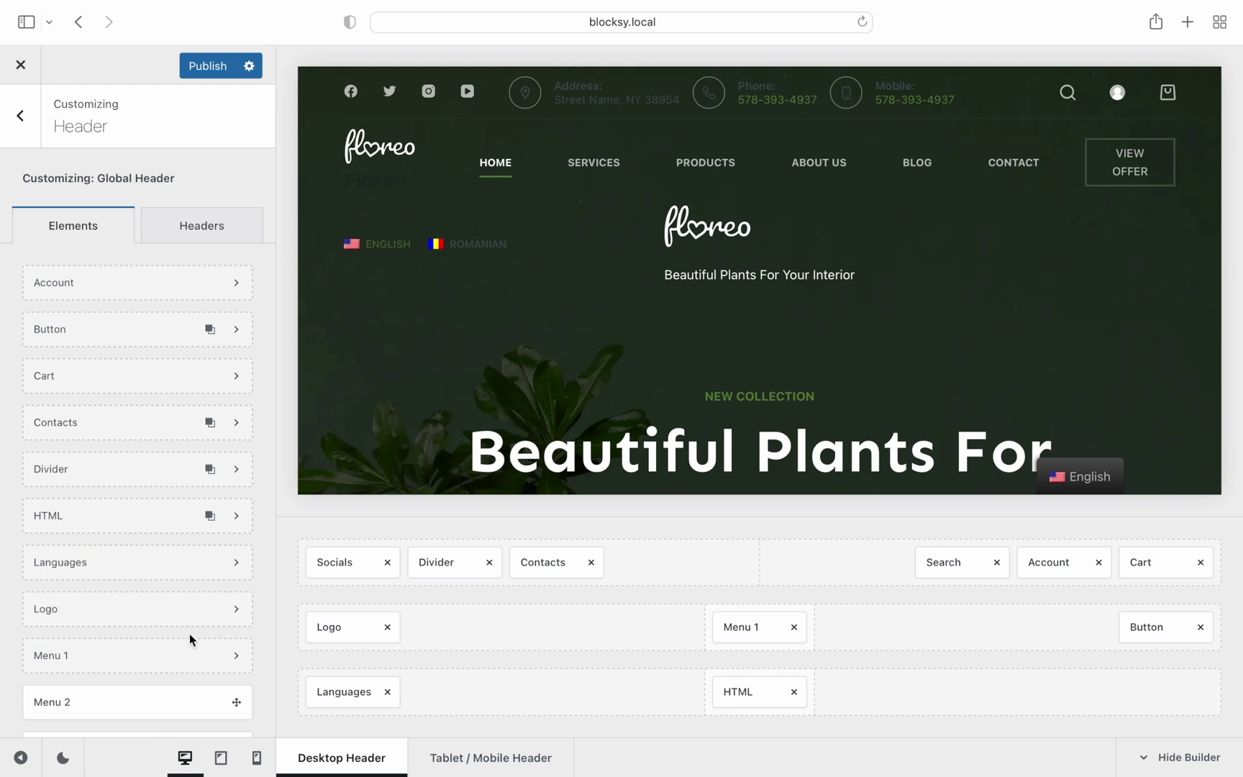
Set Menu 1's dropdowns to open on click instead of hover.
left_click(205, 666)
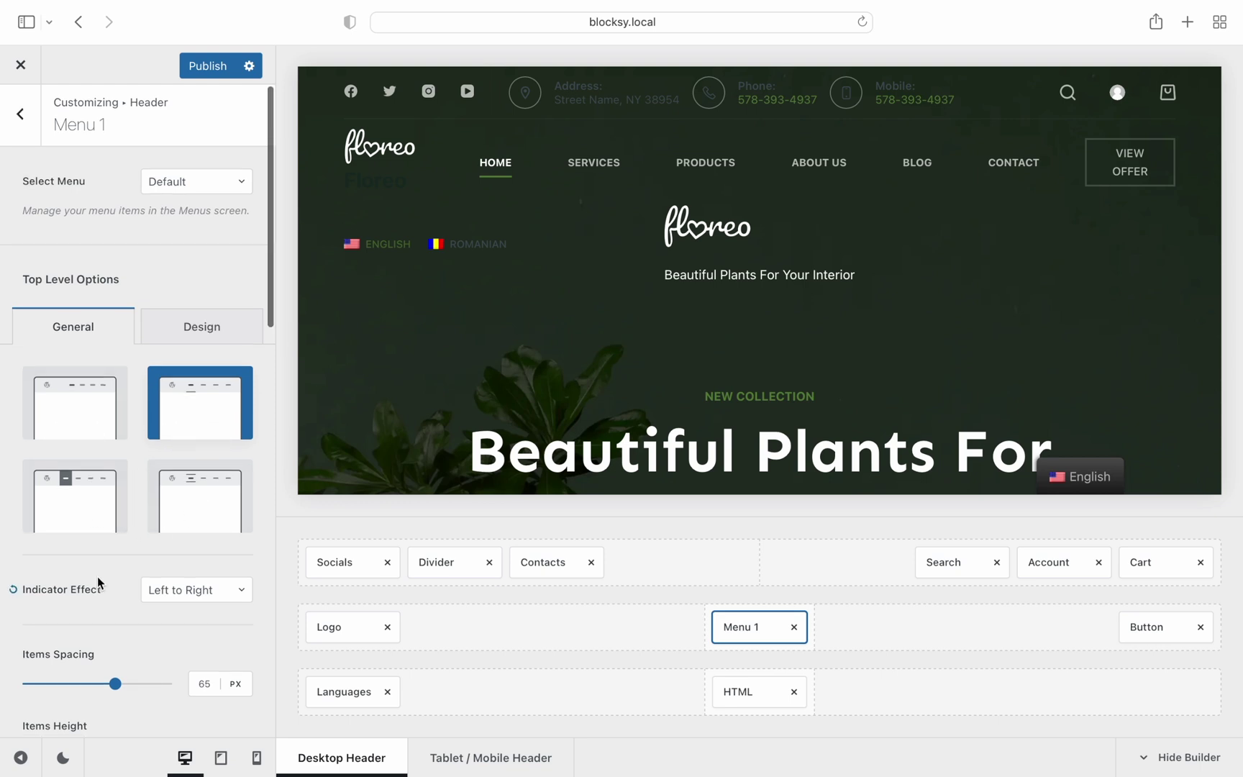
scroll(97, 577, "down", 7)
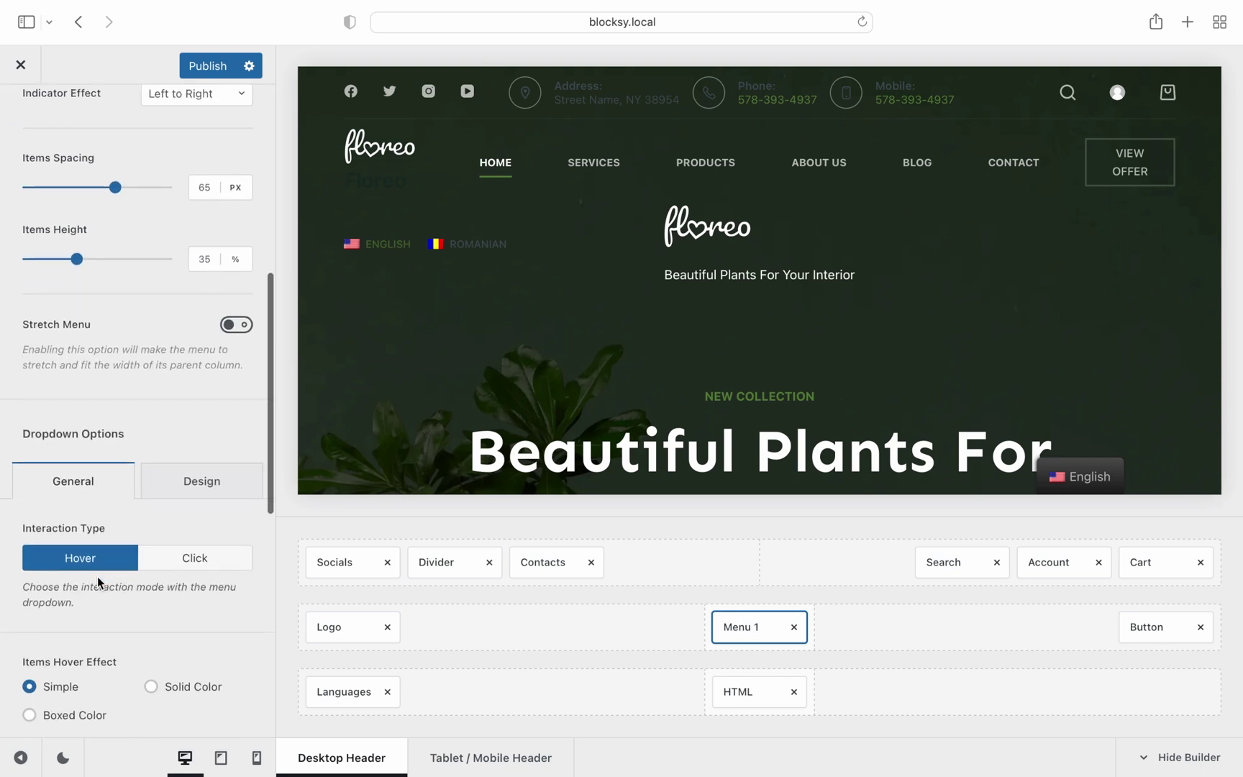
scroll(97, 576, "down", 5)
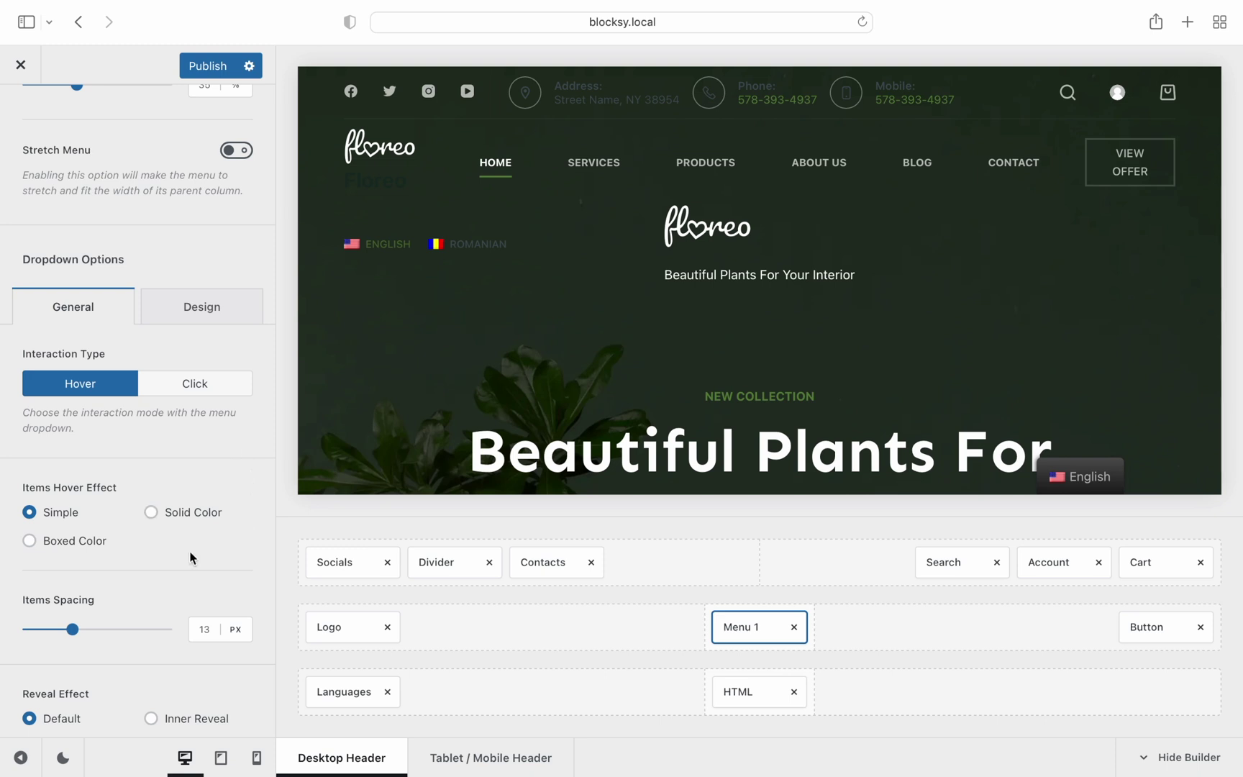
scroll(189, 556, "down", 4)
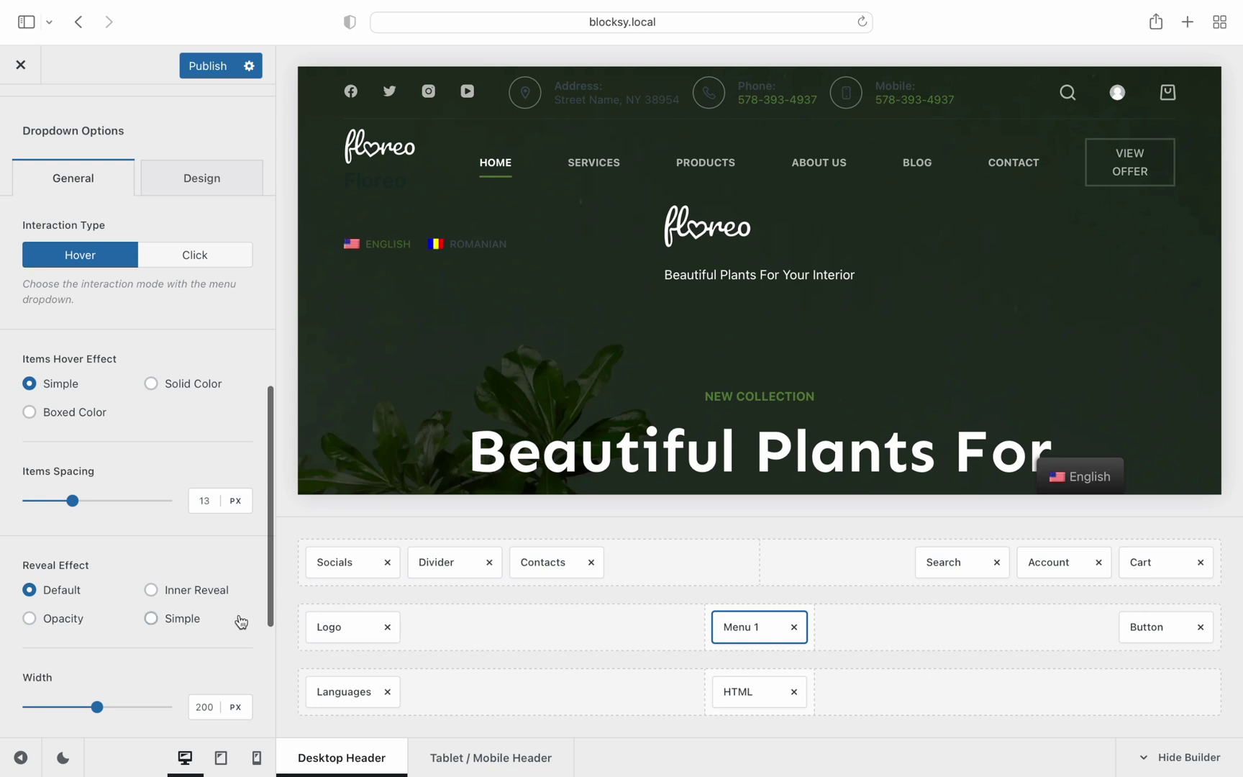
scroll(242, 626, "down", 6)
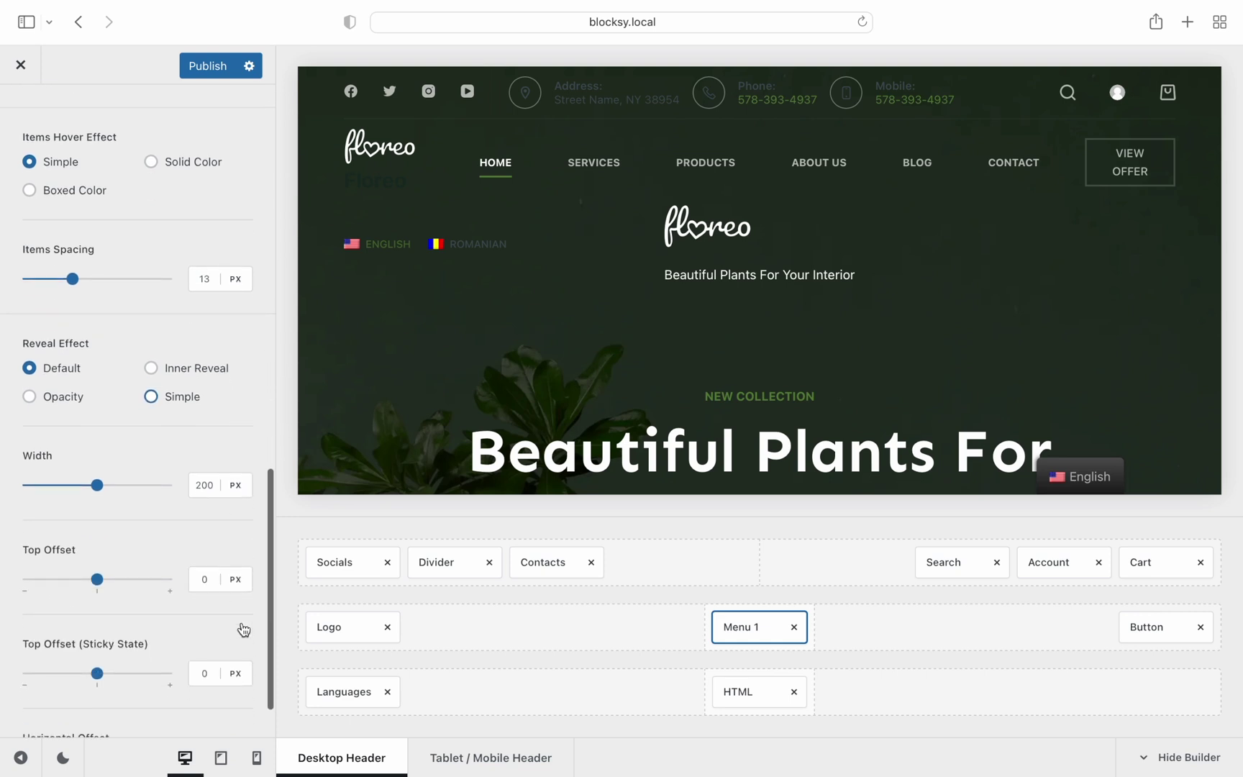
scroll(243, 630, "down", 2)
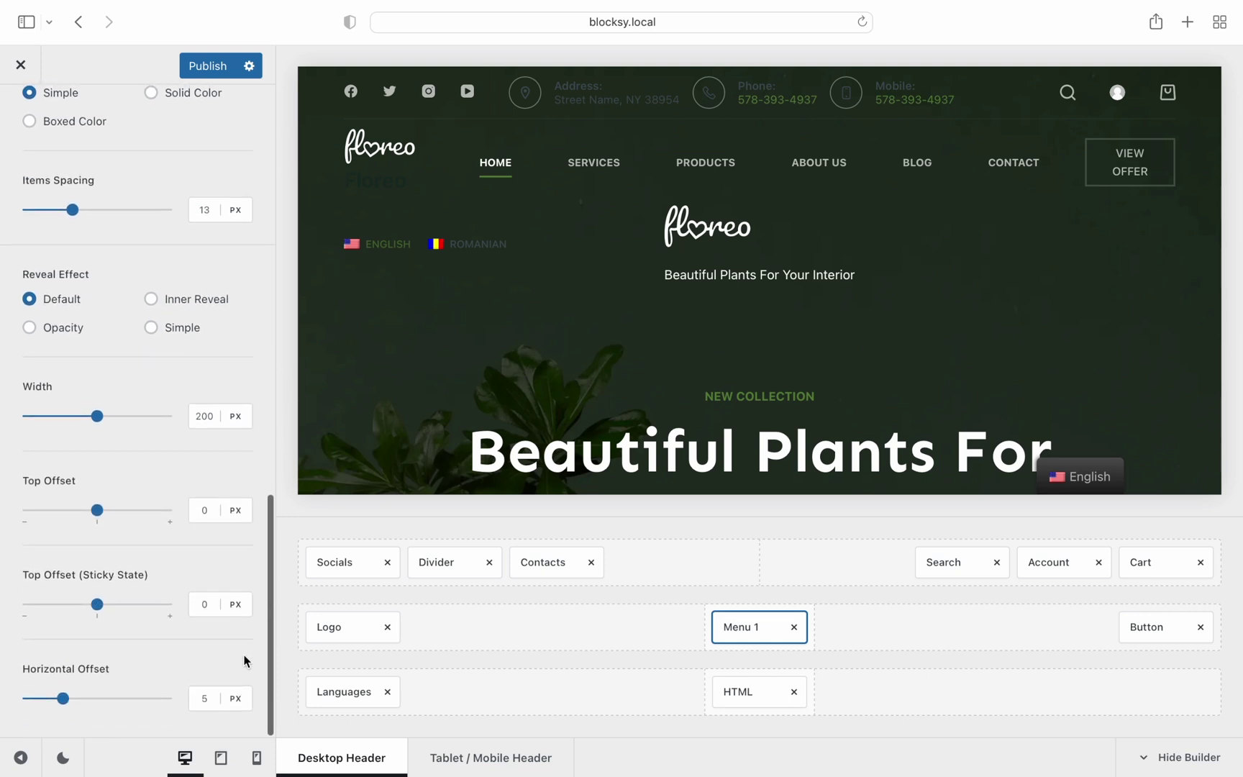
scroll(244, 661, "up", 16)
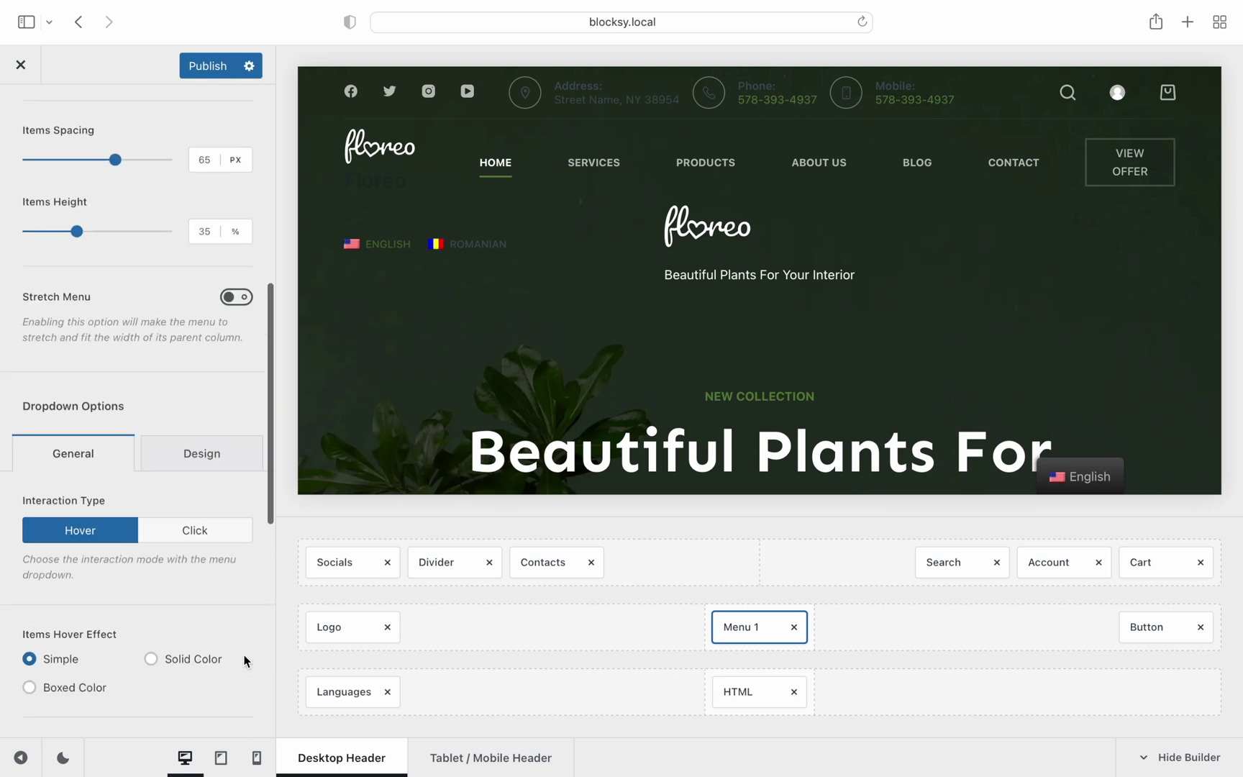
left_click(212, 530)
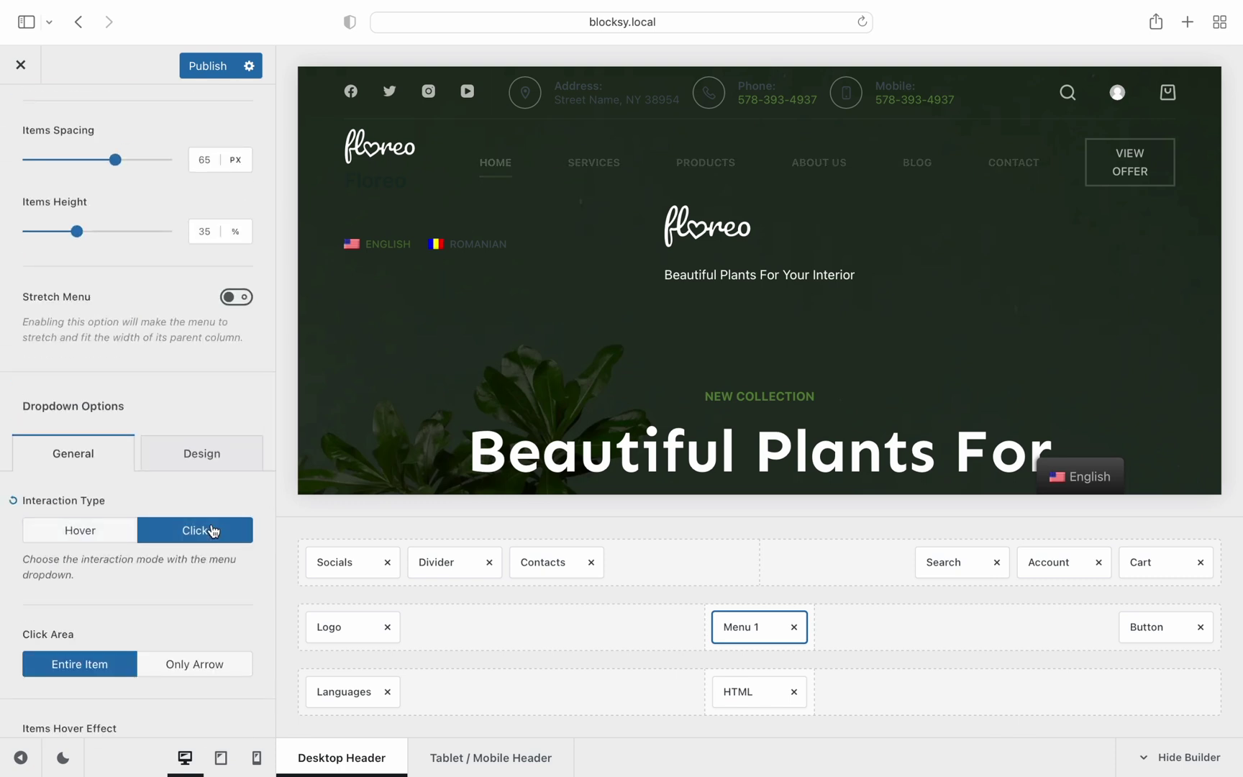
Review Menu 1's dropdown styling options, then scroll the Header Elements list.
left_click(234, 458)
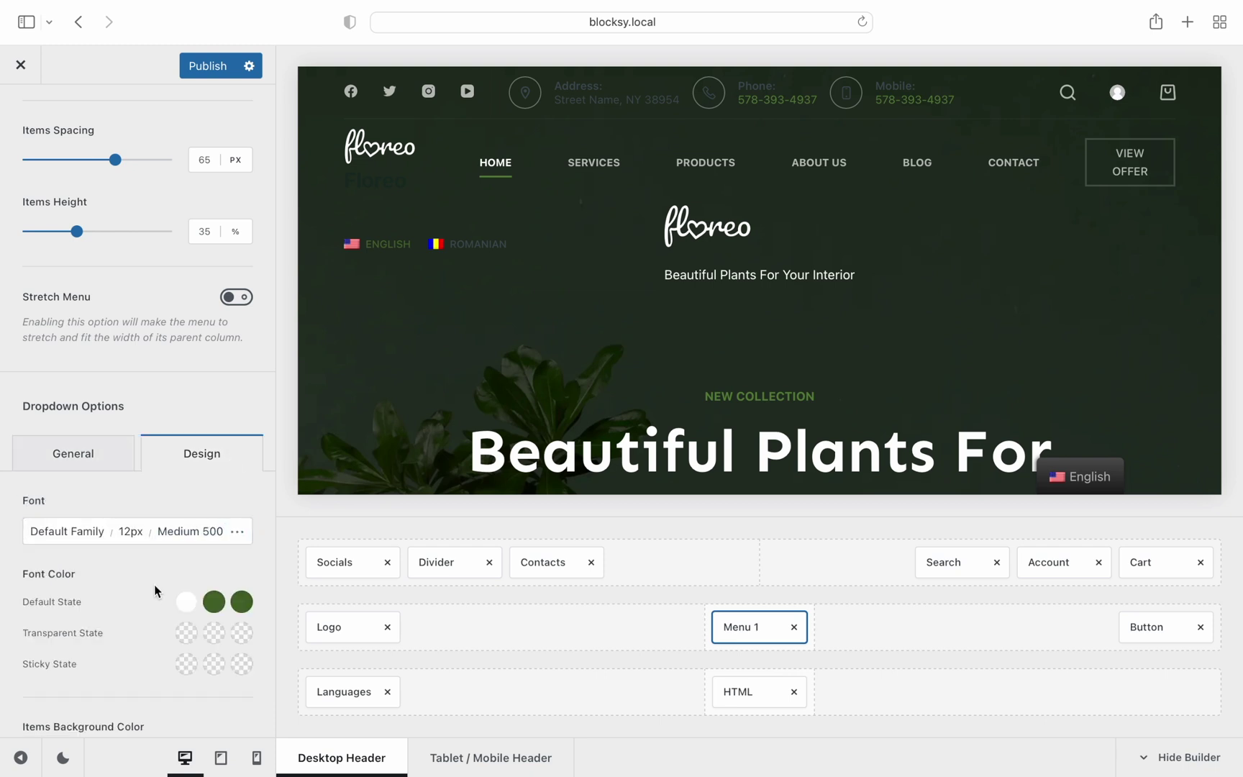
scroll(155, 590, "down", 3)
scroll(155, 587, "up", 3)
scroll(155, 587, "up", 5)
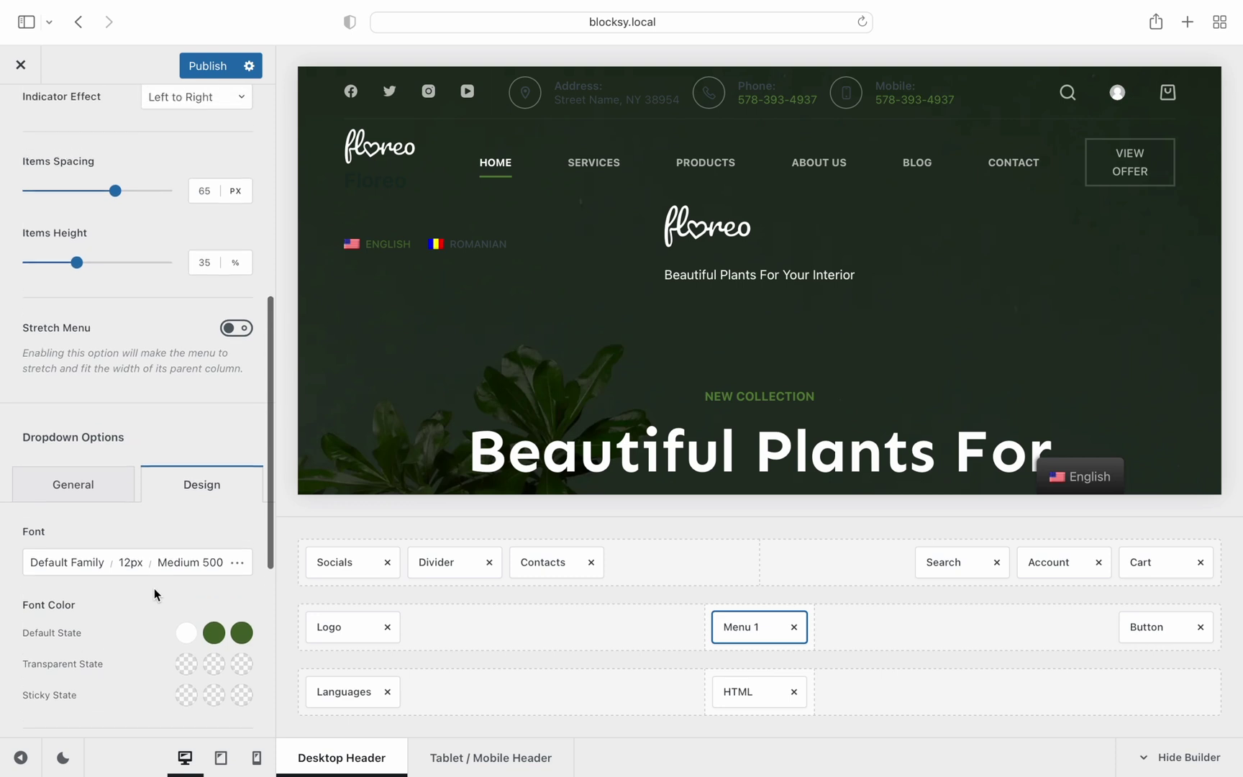
scroll(154, 588, "up", 5)
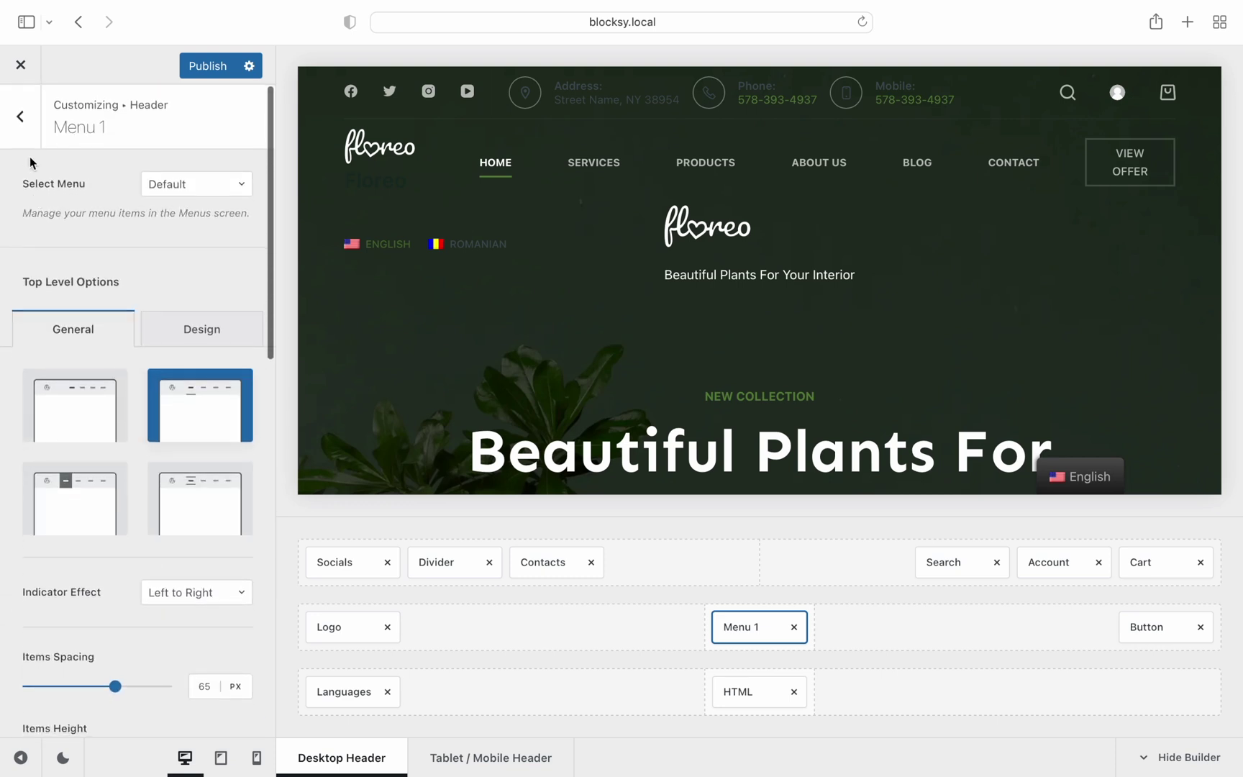
left_click(20, 115)
scroll(194, 586, "down", 5)
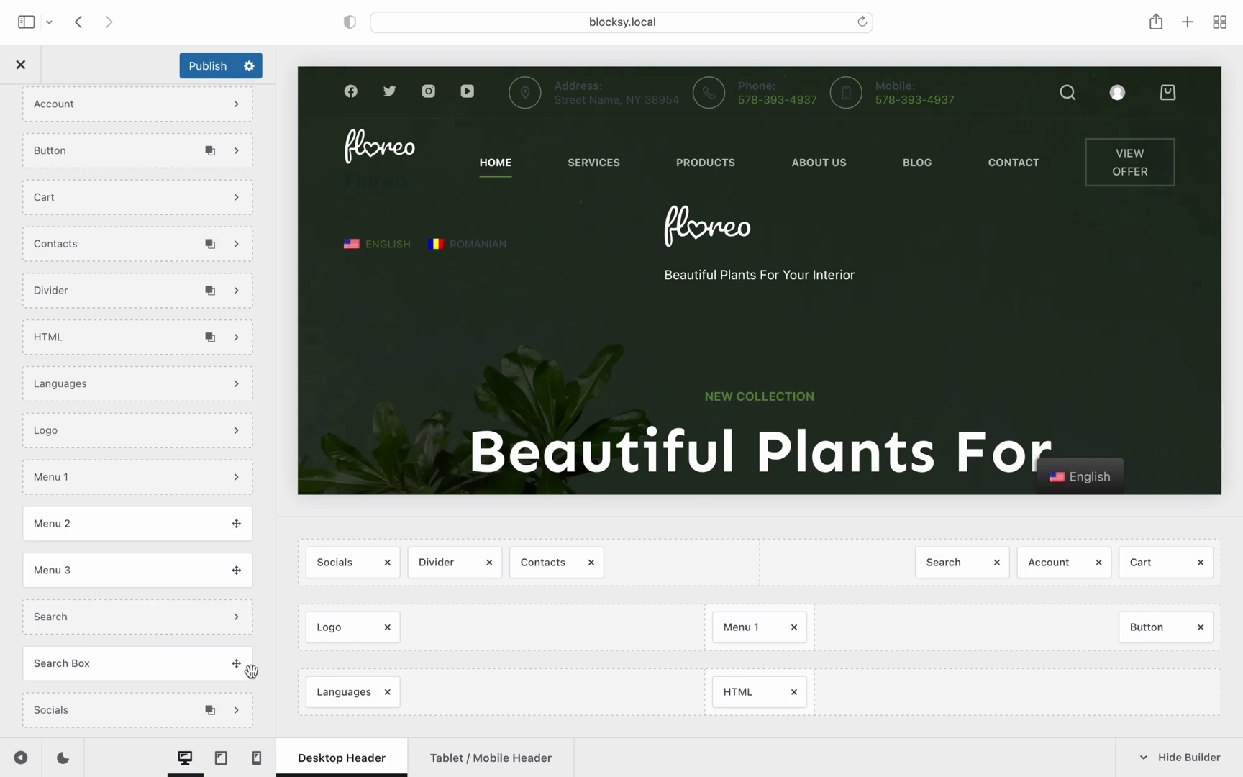
Uncheck Pages and Posts under Search Through Criteria so Search covers Products only.
left_click(245, 632)
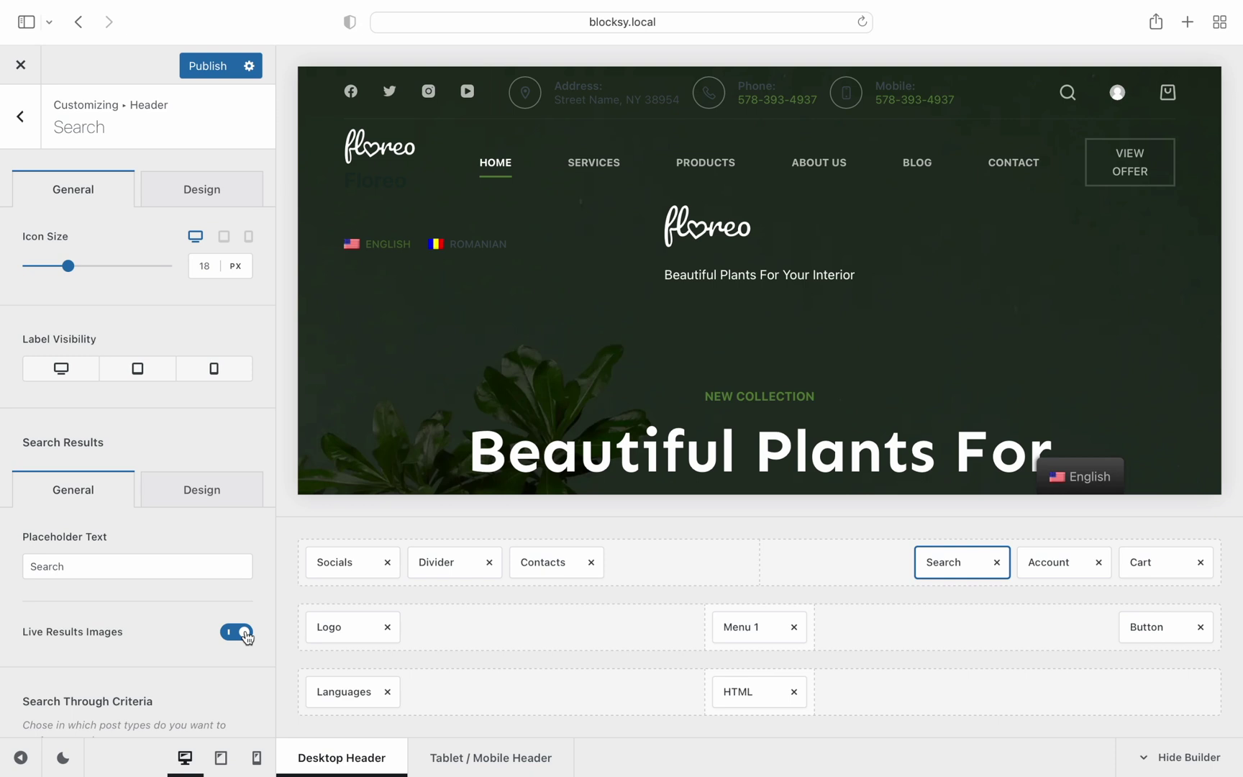
scroll(246, 637, "down", 3)
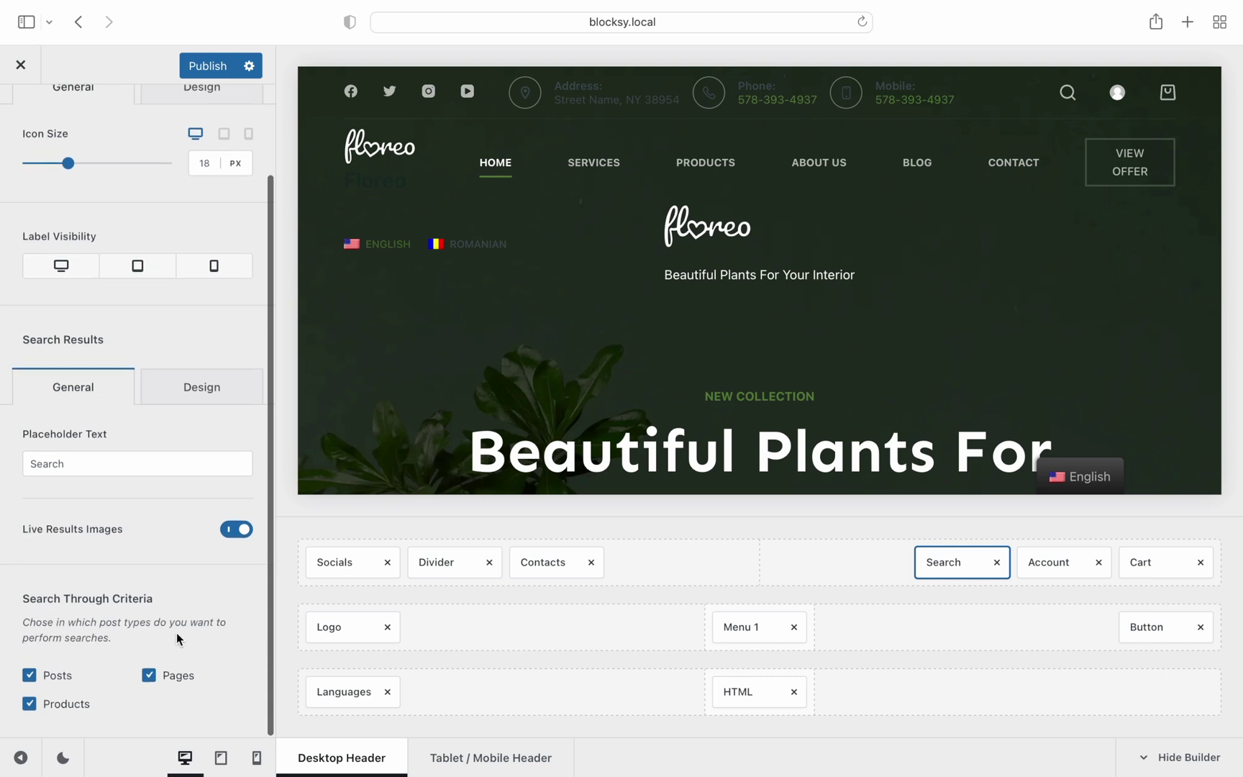
left_click(180, 676)
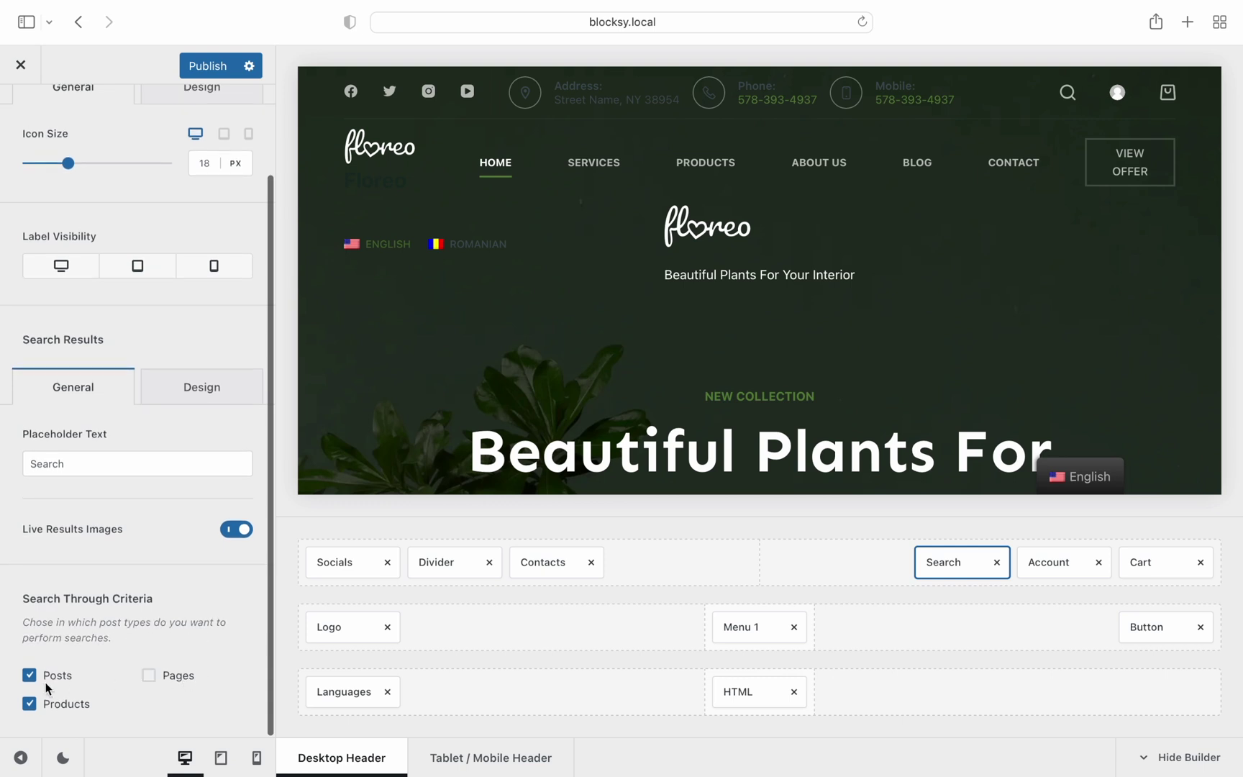
left_click(40, 680)
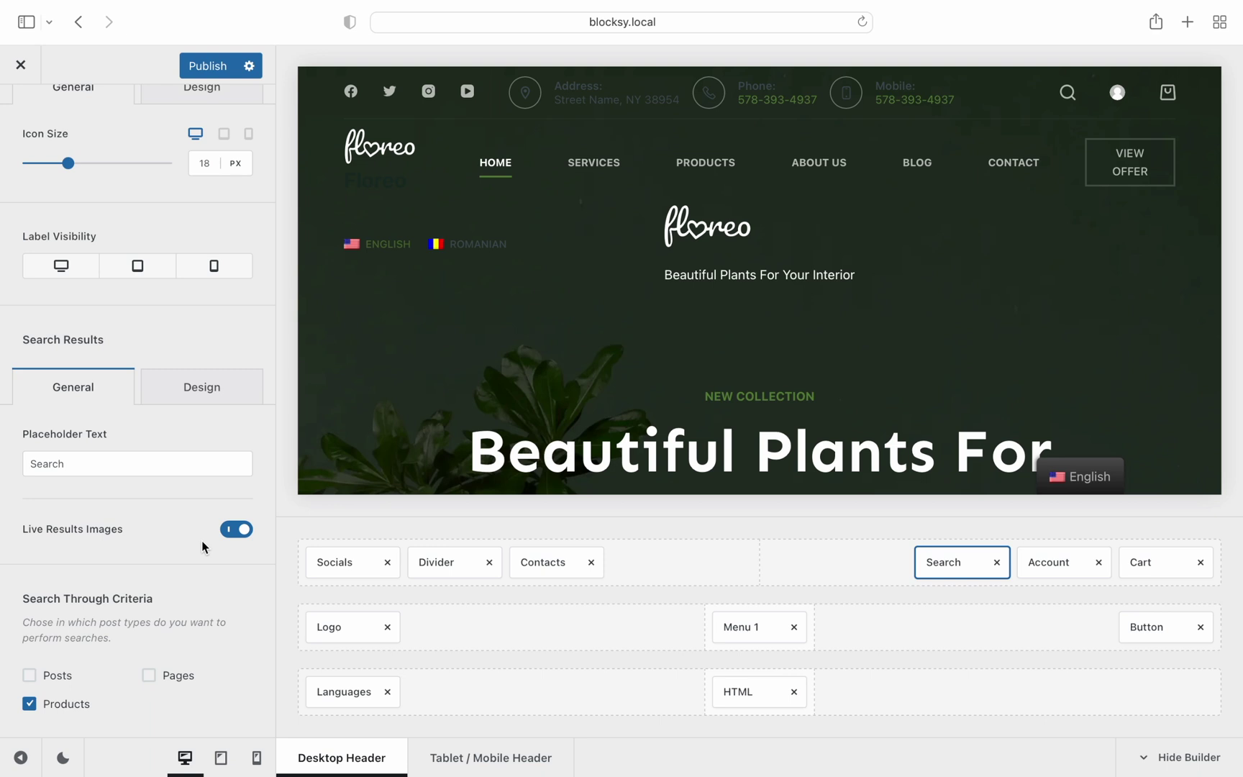
scroll(25, 125, "up", 5)
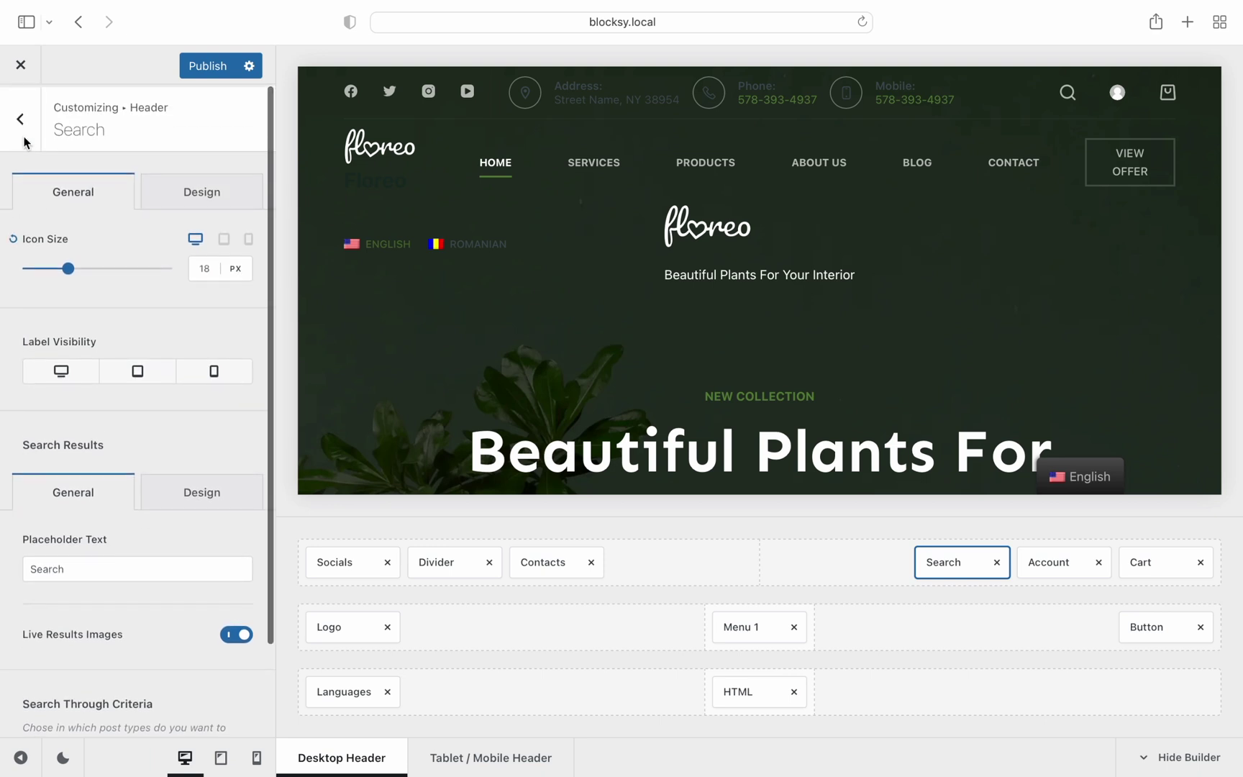
left_click(23, 127)
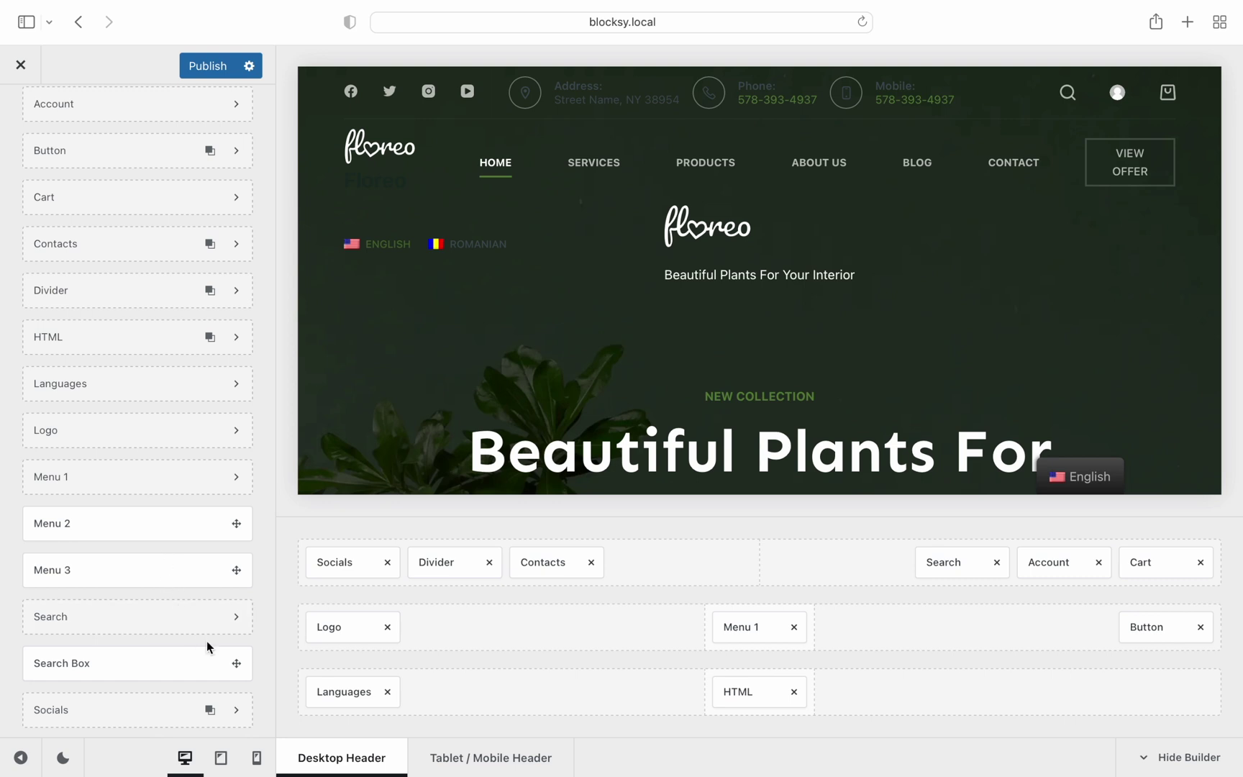
Browse the Socials network list, keeping Facebook, Twitter, Instagram and YouTube unchanged.
left_click(242, 715)
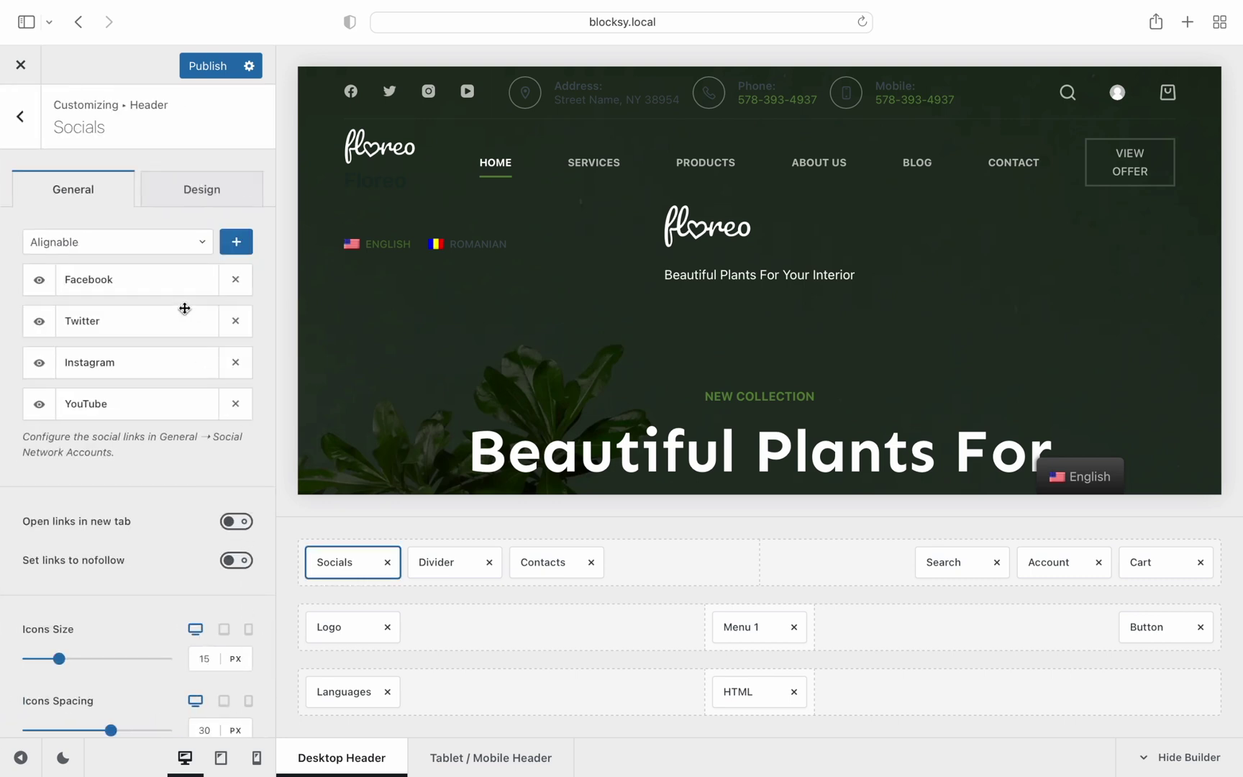
left_click(156, 249)
scroll(173, 393, "down", 5)
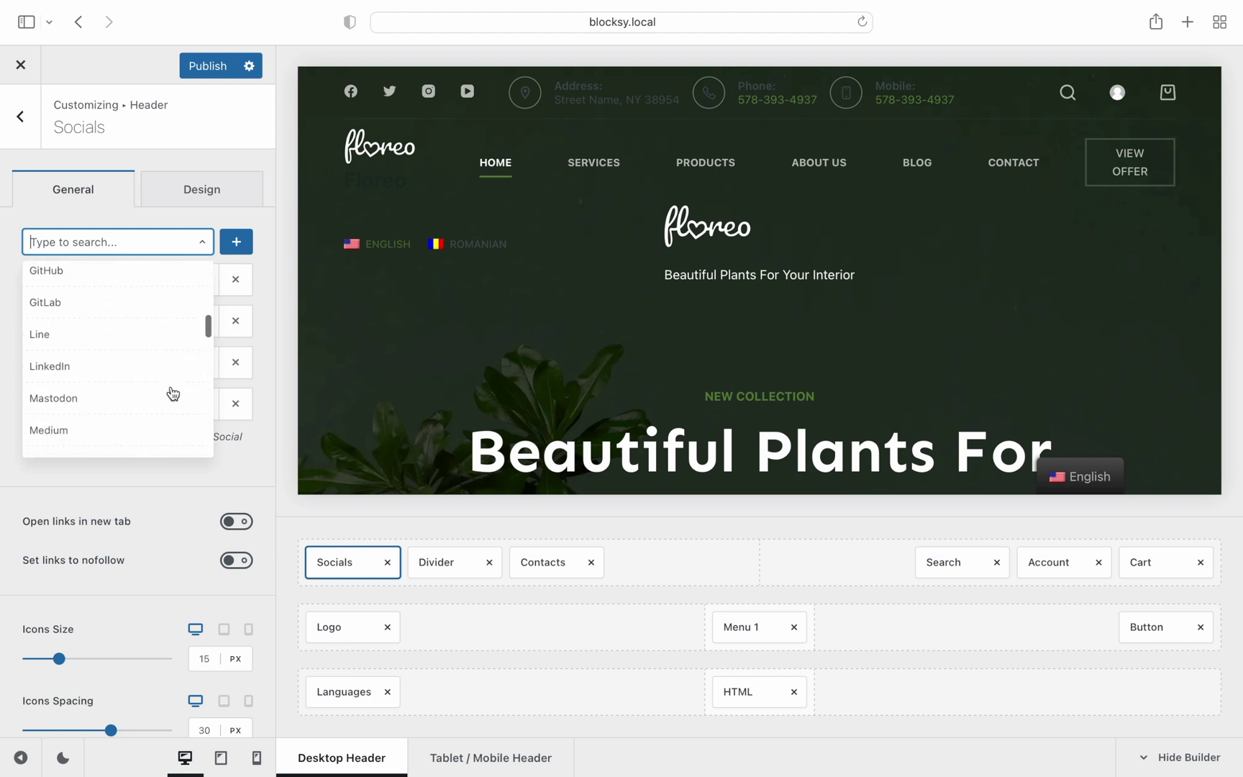
scroll(173, 393, "down", 15)
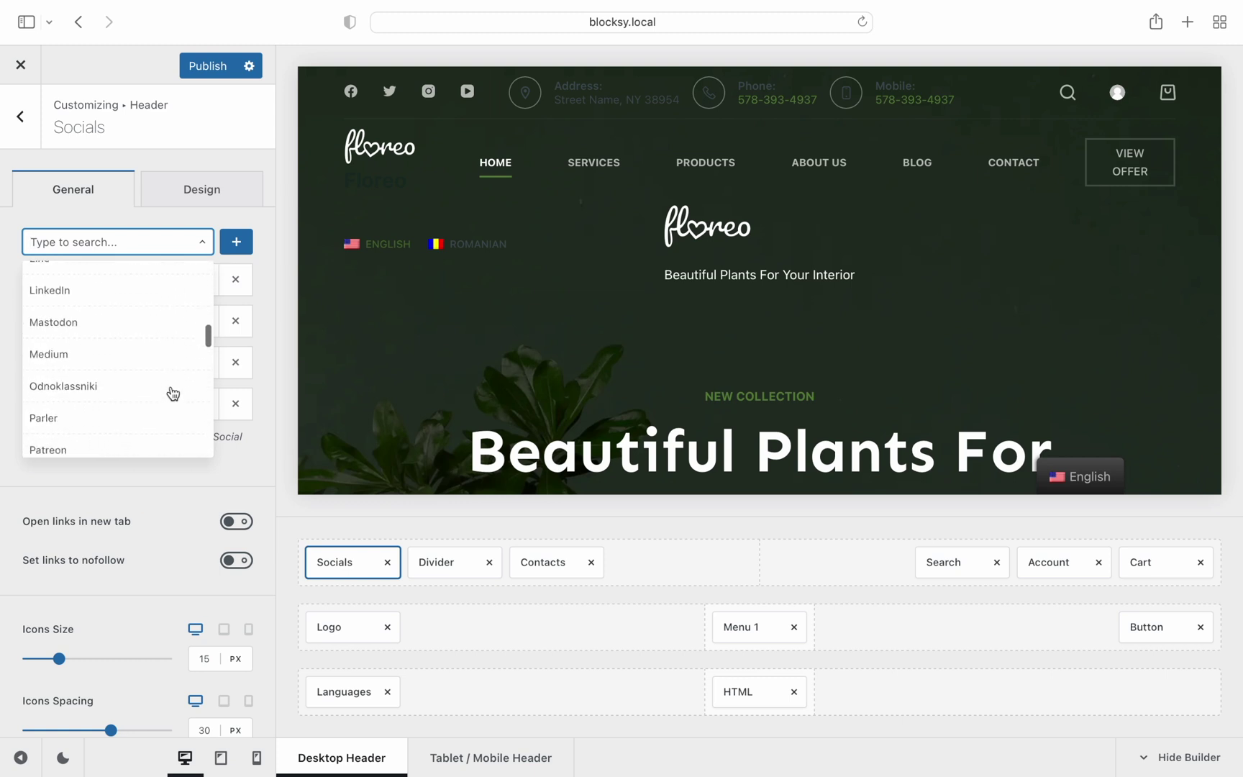
left_click(181, 253)
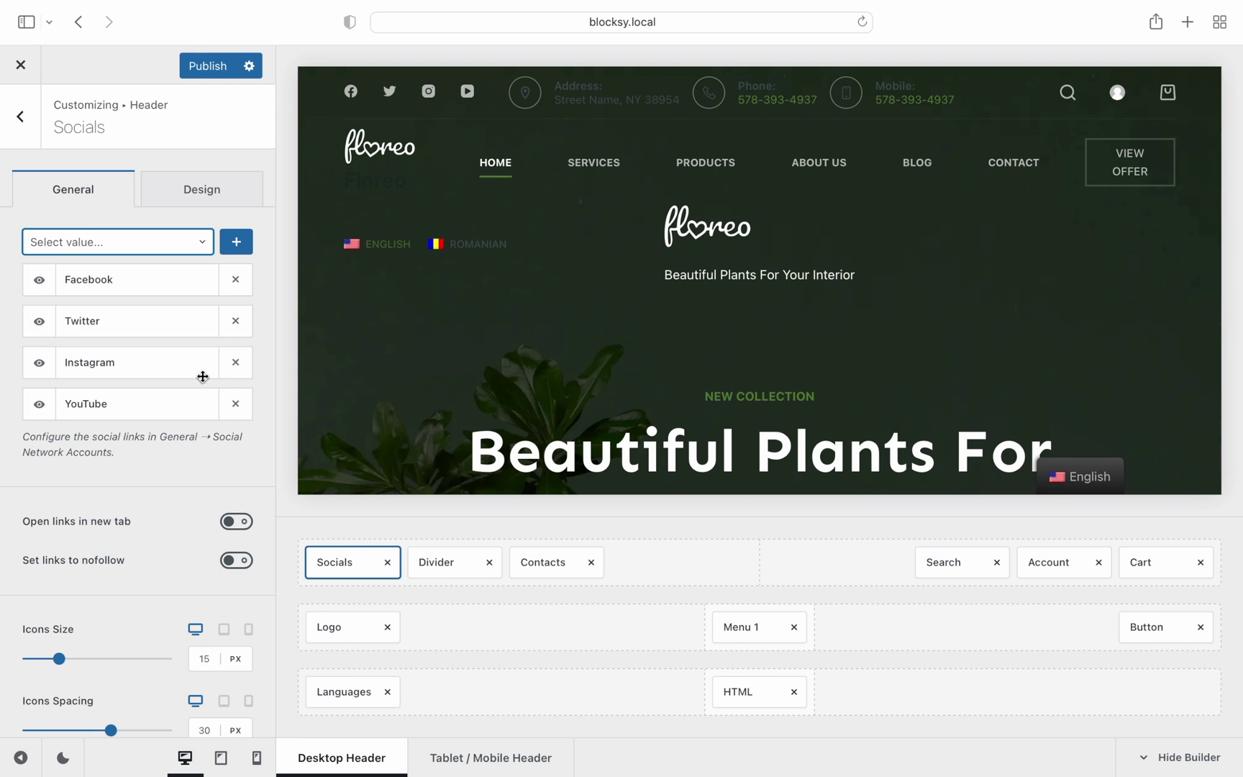
left_click(26, 146)
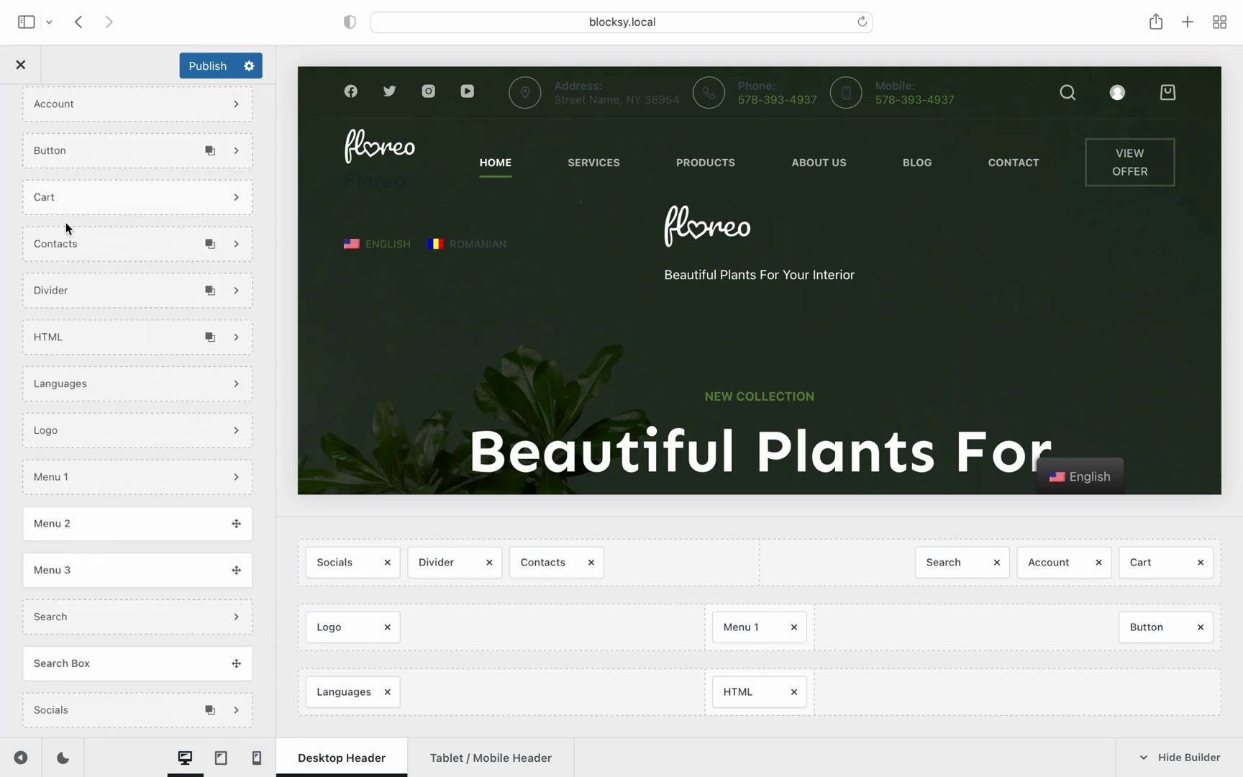
Put a Trigger at the start of the main row, then add Off Canvas Logo and Mobile Menu 1 to the off-canvas panel.
scroll(159, 360, "down", 5)
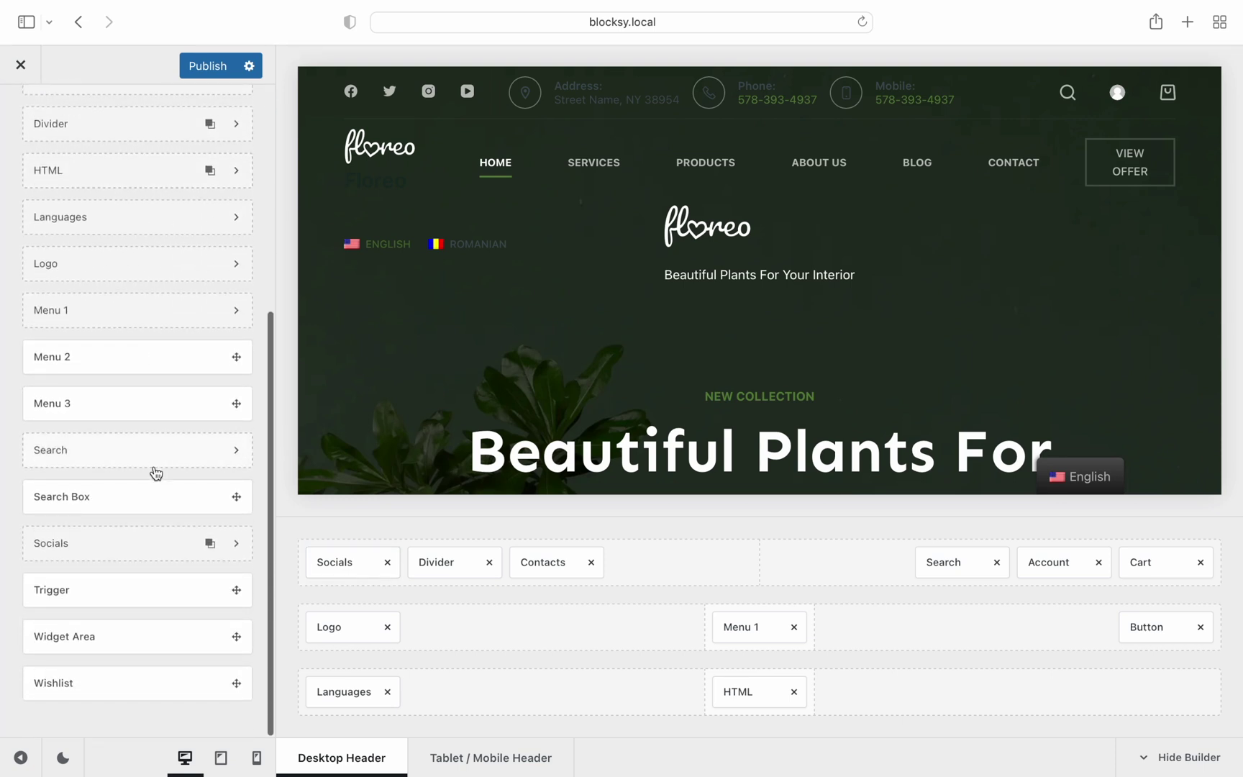
left_click_drag(159, 589, 343, 628)
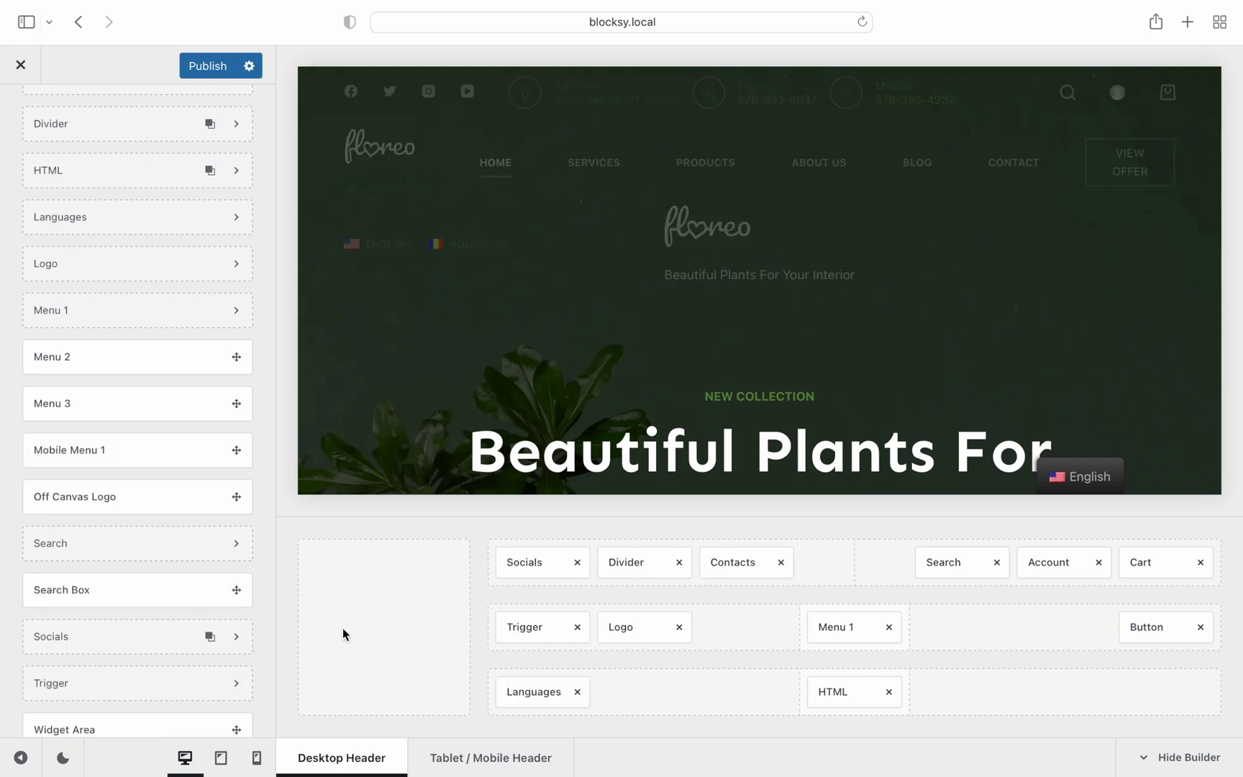
left_click_drag(157, 495, 384, 562)
left_click_drag(130, 443, 360, 593)
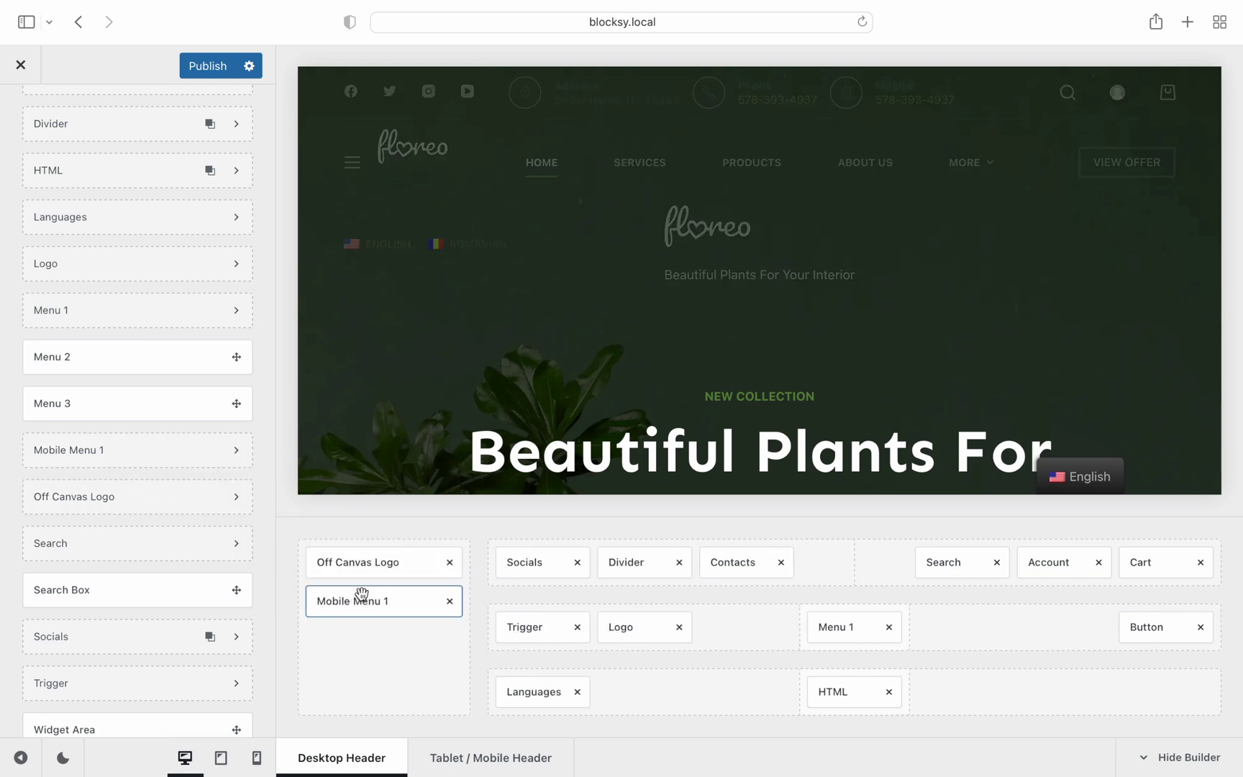
Show the Trigger settings (18 px, Simple style) and test the hamburger menu opening and closing in the preview.
left_click(531, 632)
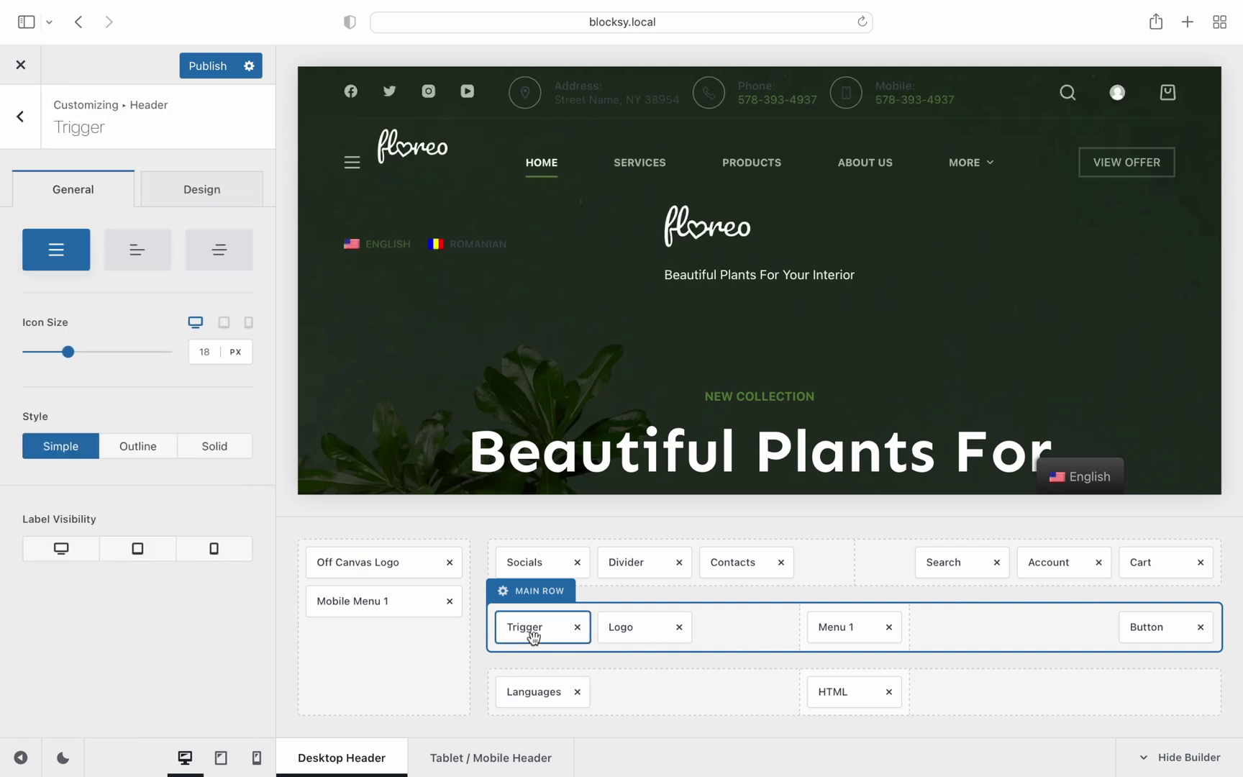
left_click(351, 163)
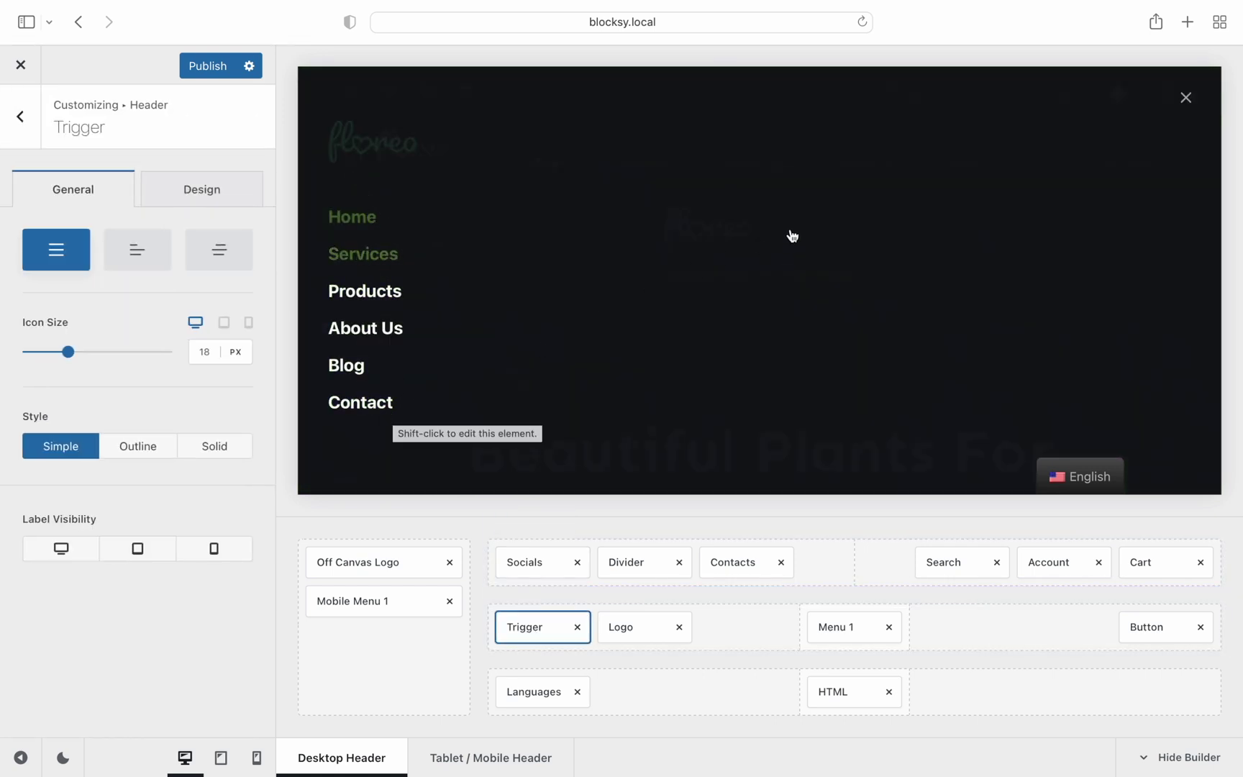
left_click(1185, 98)
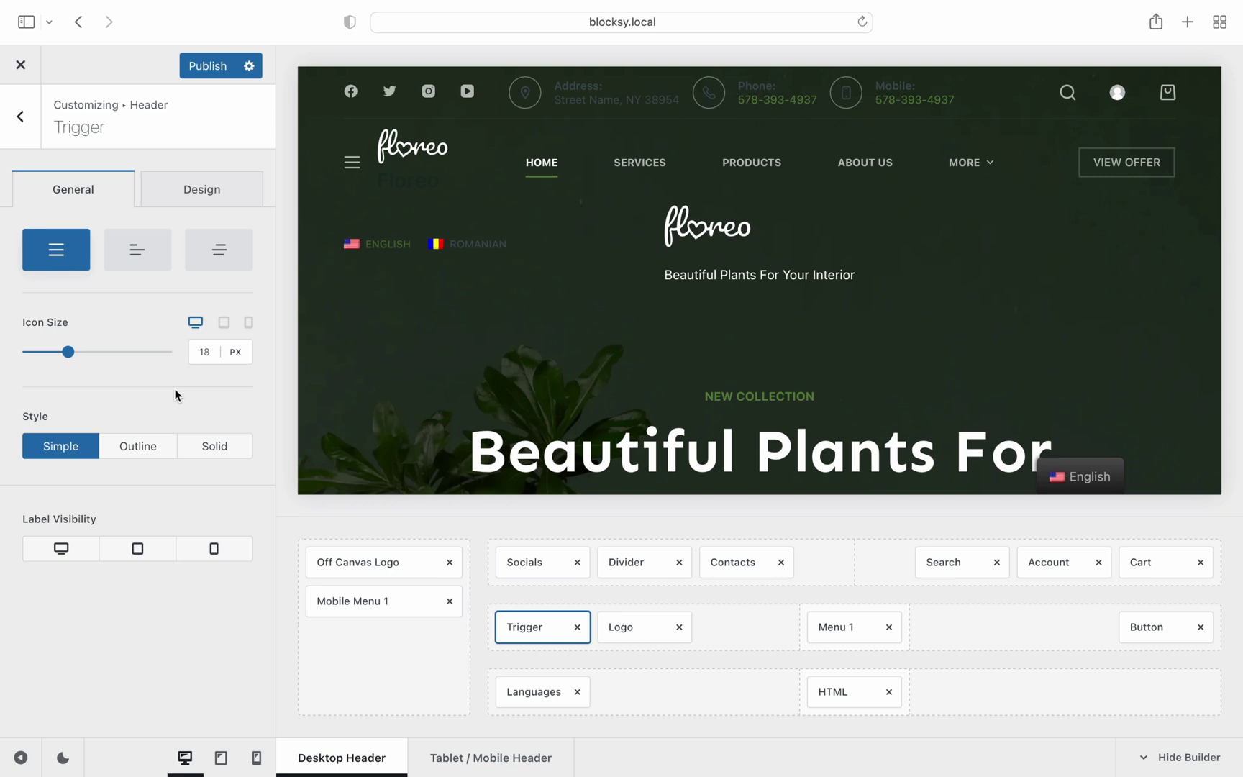
Place a Widget Area in the bottom row between Languages and HTML, leaving it with no blocks.
left_click(20, 117)
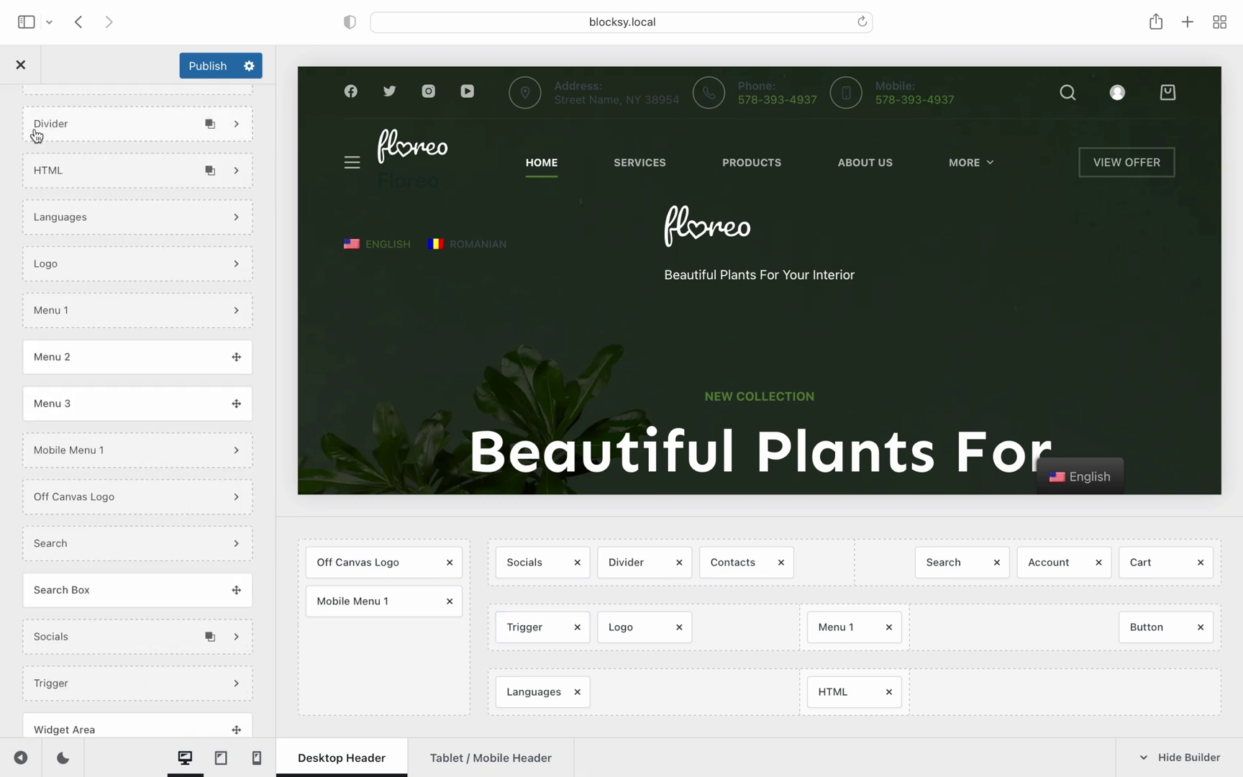
scroll(181, 506, "down", 3)
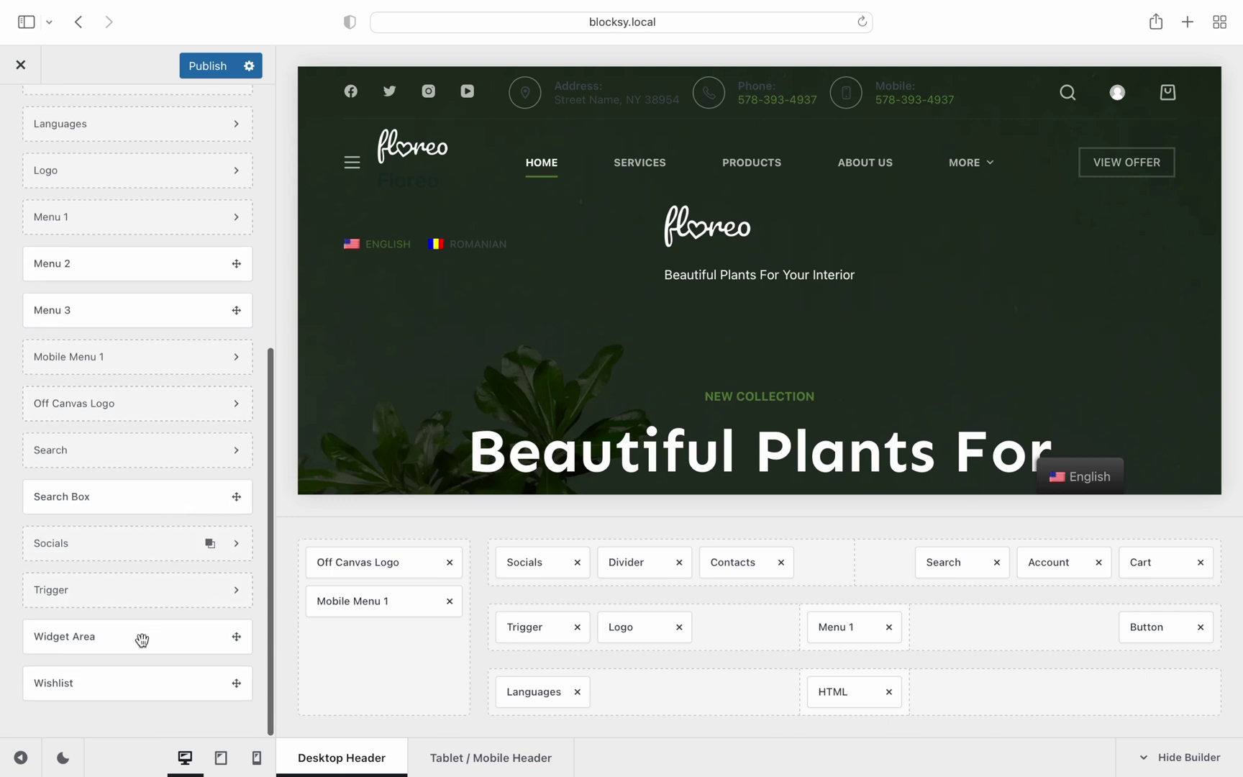
left_click_drag(139, 638, 554, 691)
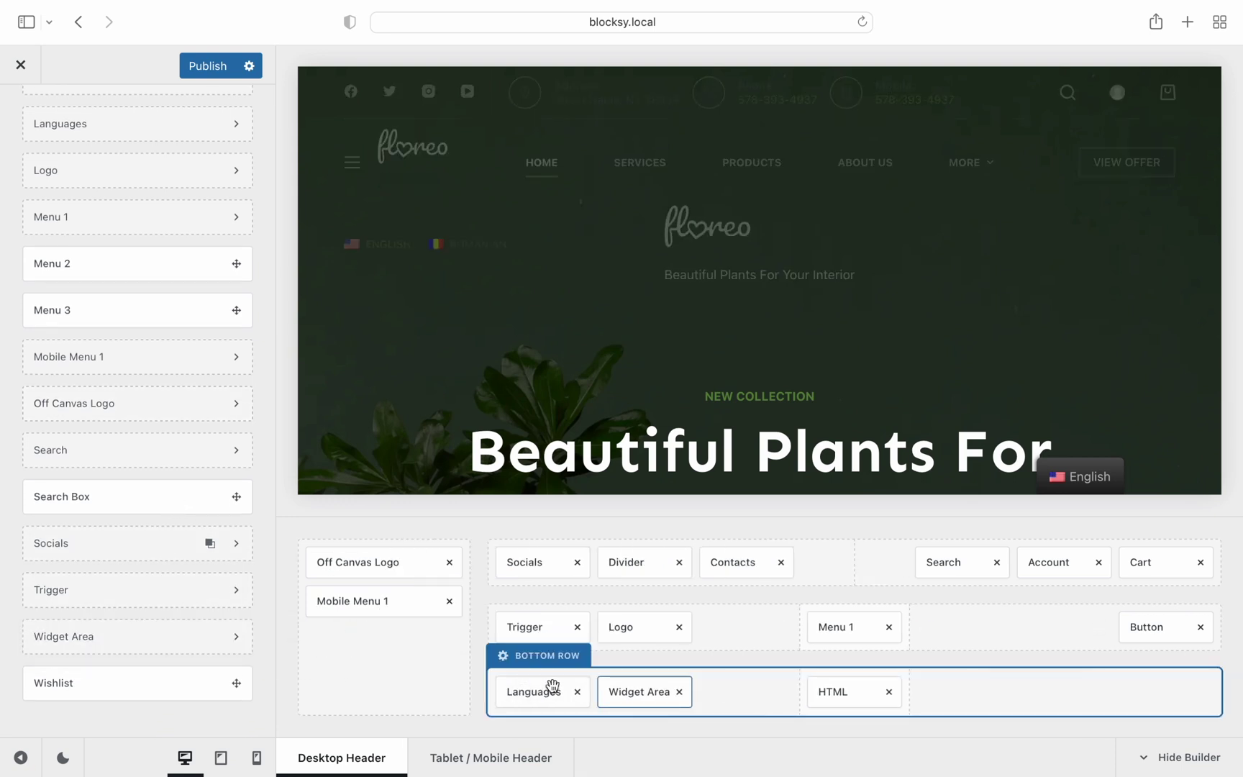
left_click(617, 690)
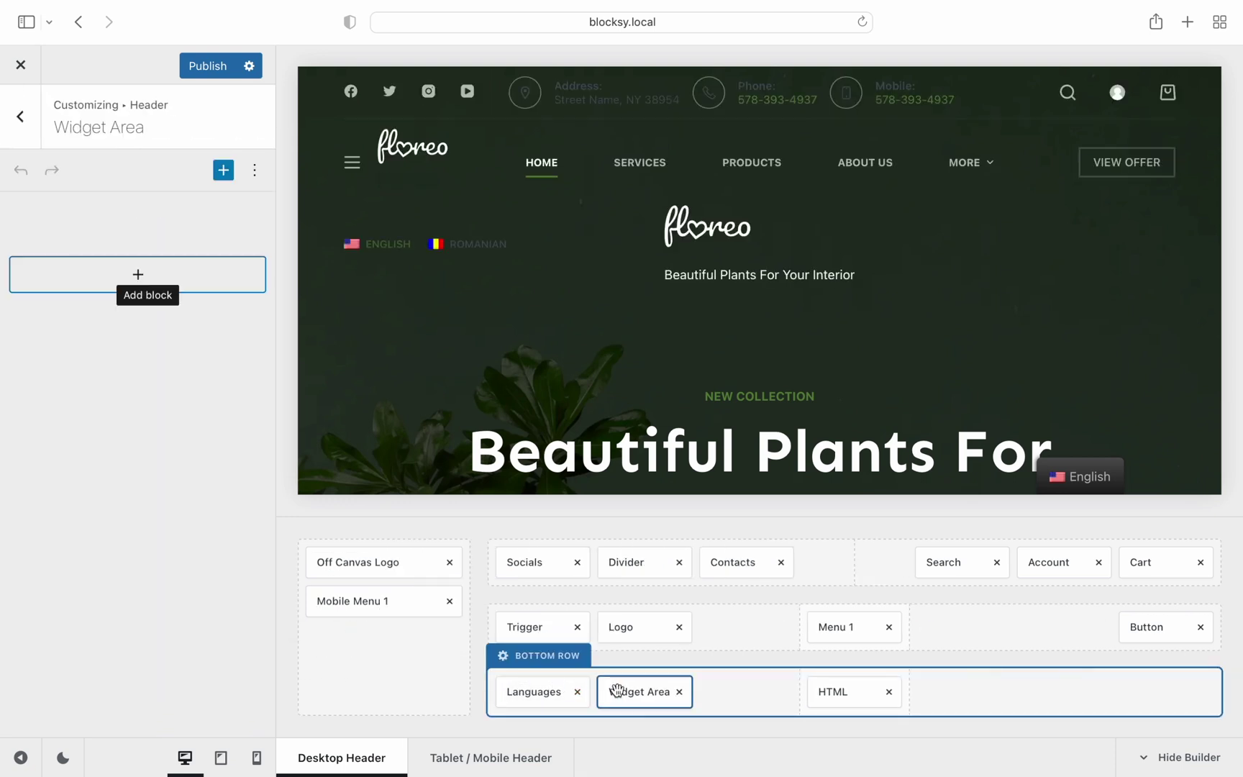
left_click(194, 282)
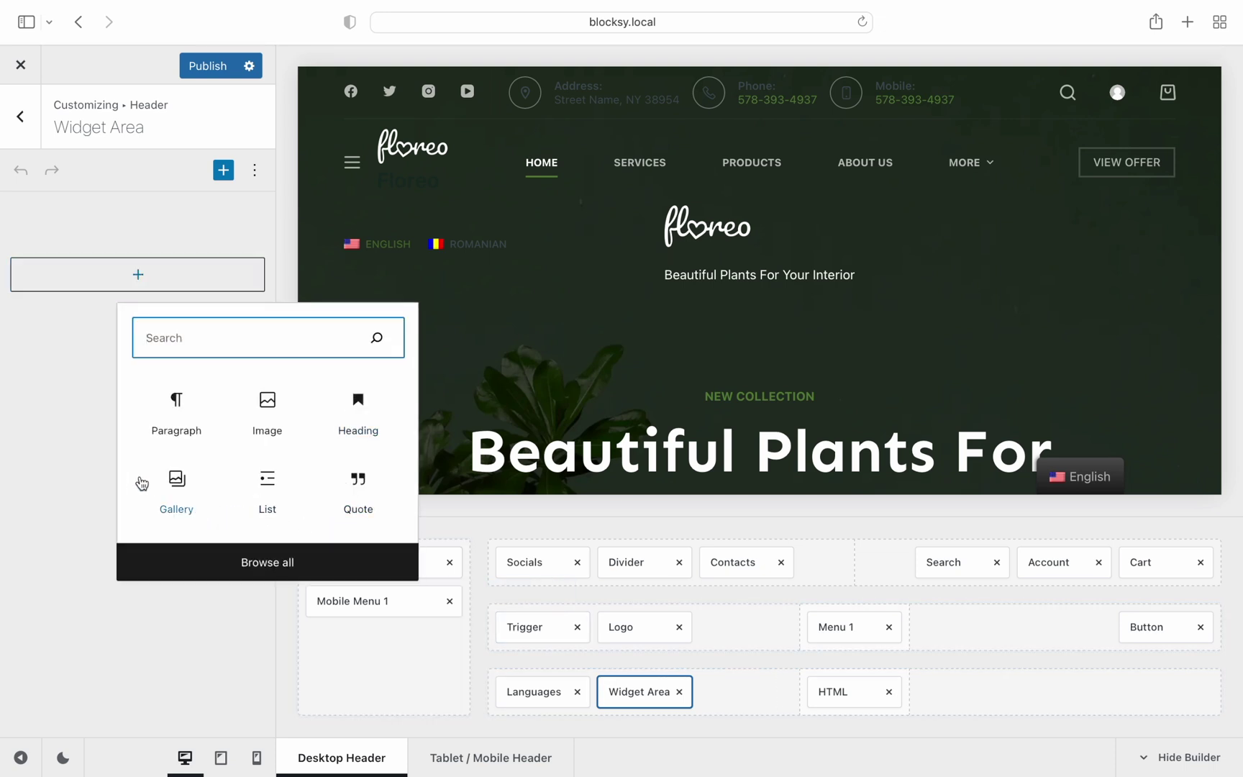
left_click(96, 468)
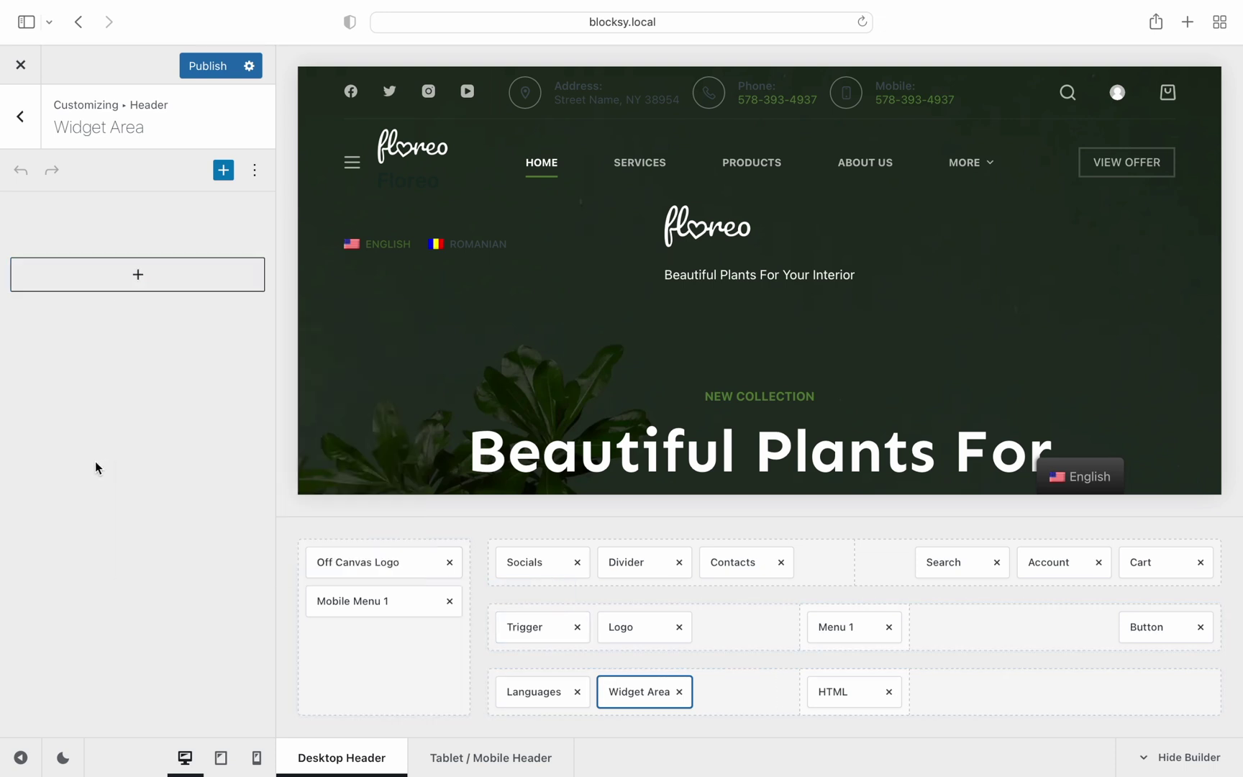
left_click(20, 116)
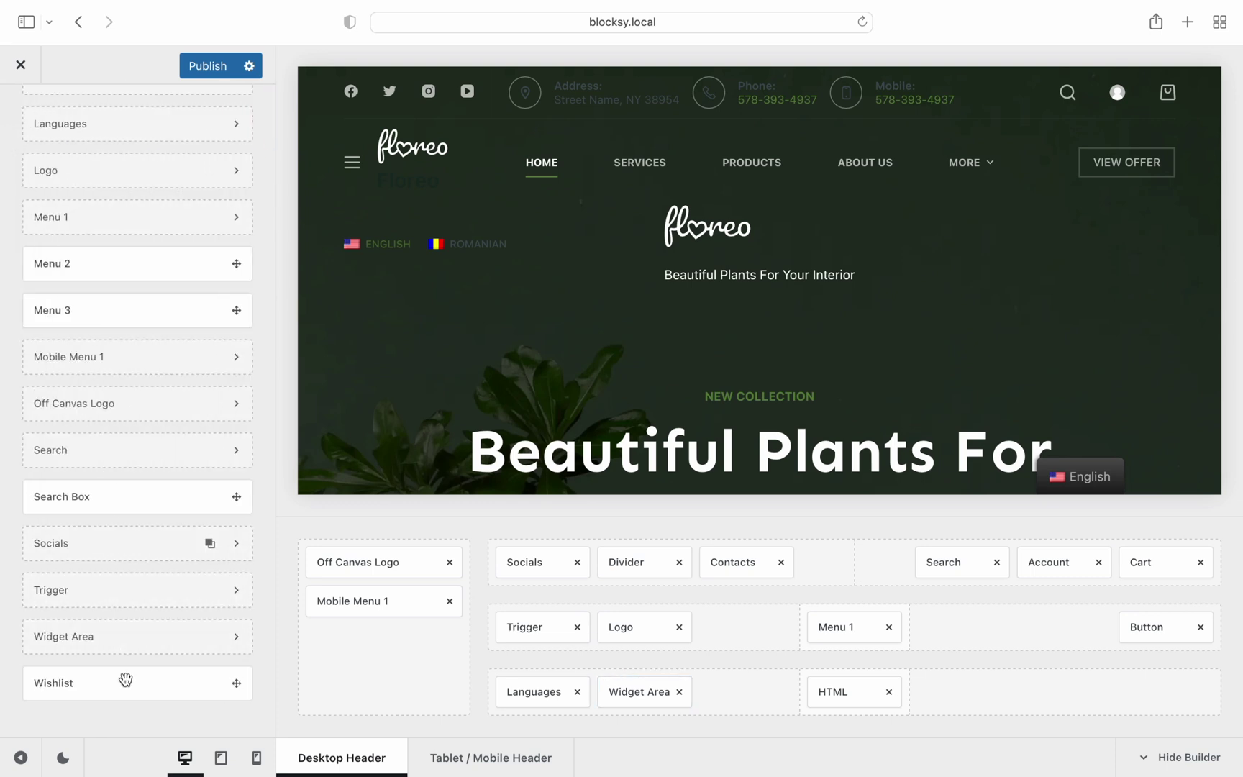
Add a Wishlist heart at the far right of the bottom row and show its settings.
left_click_drag(126, 679, 1179, 696)
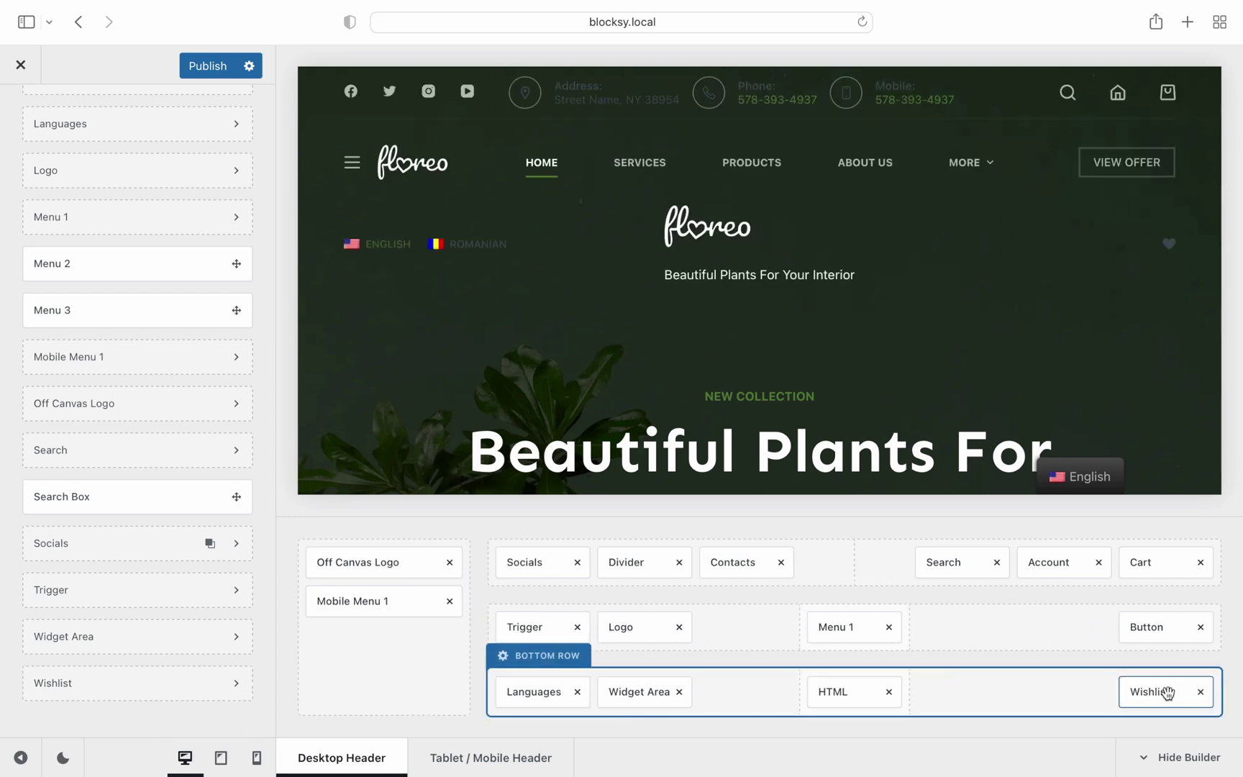
left_click(1152, 691)
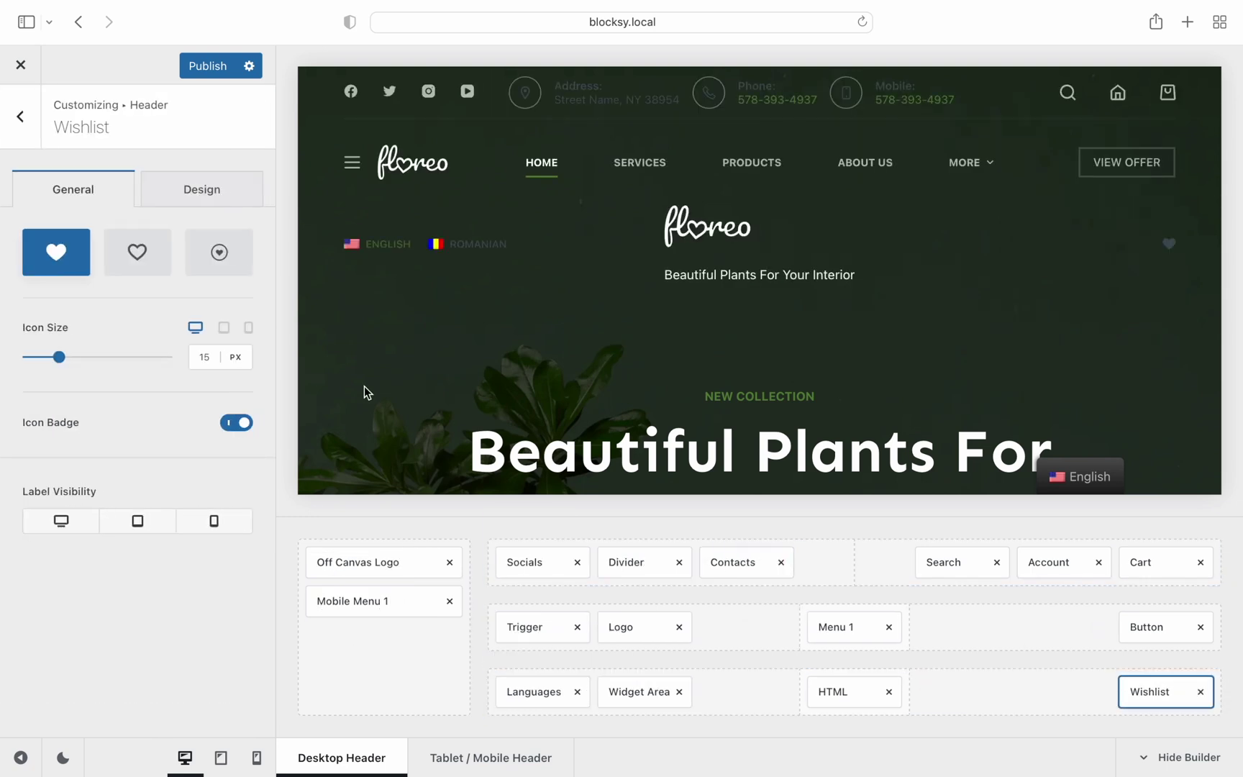